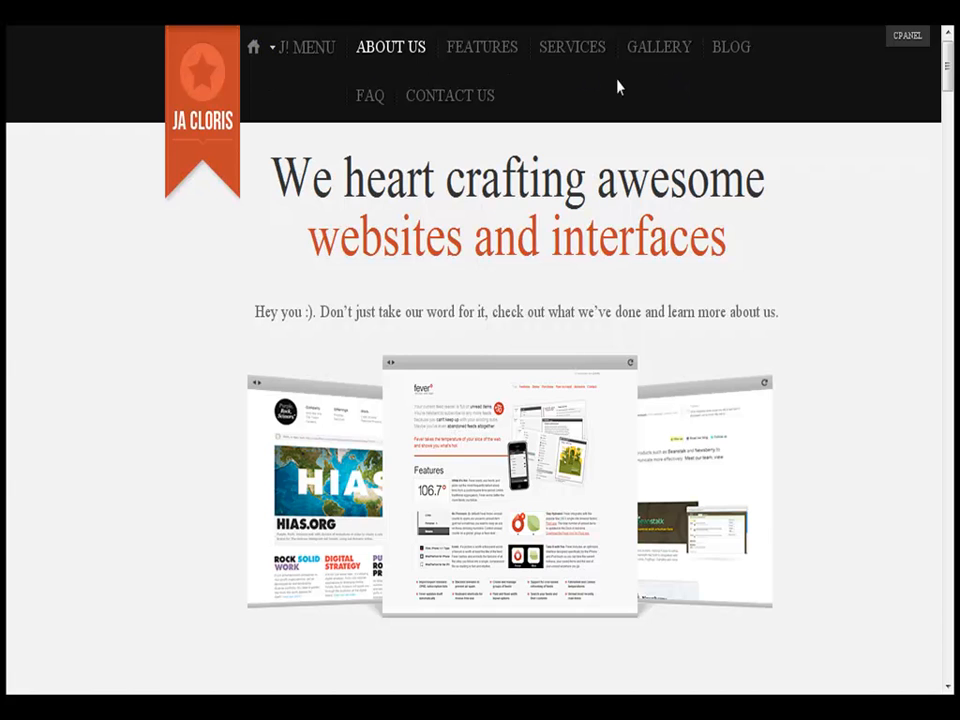
Step: Open the item list of the Main Menu in the Joomla administration
mouse_move(313, 64)
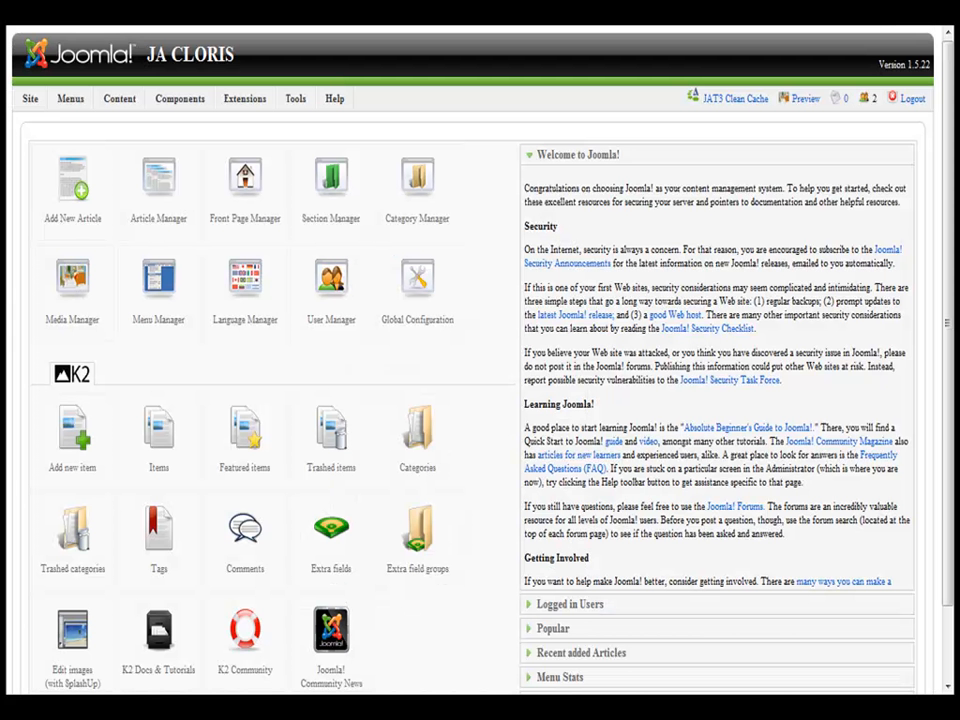
mouse_move(80, 108)
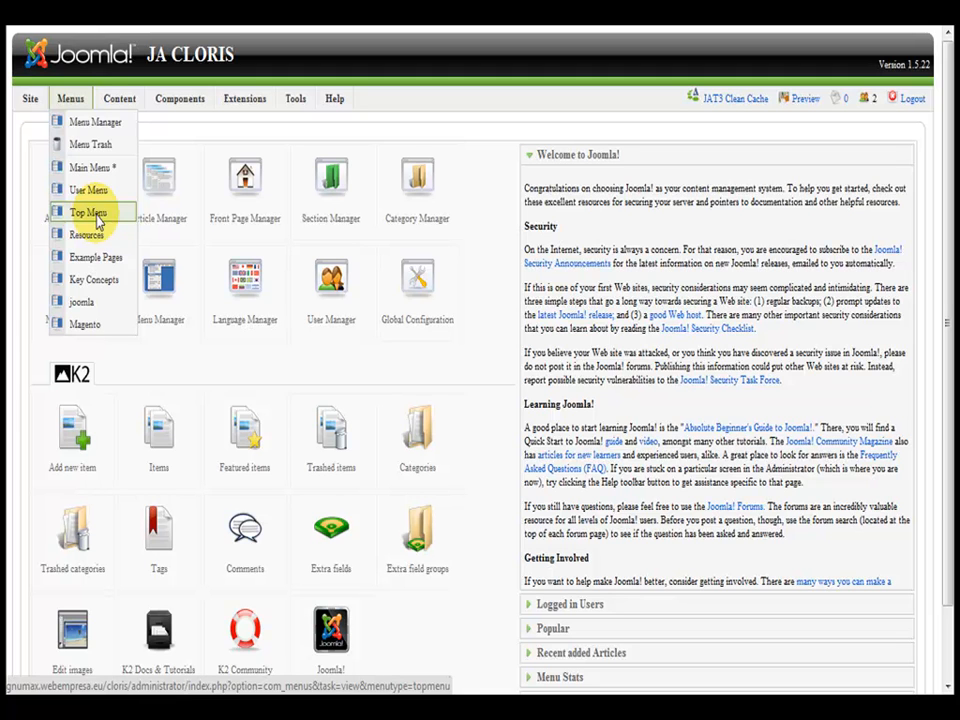
left_click(100, 169)
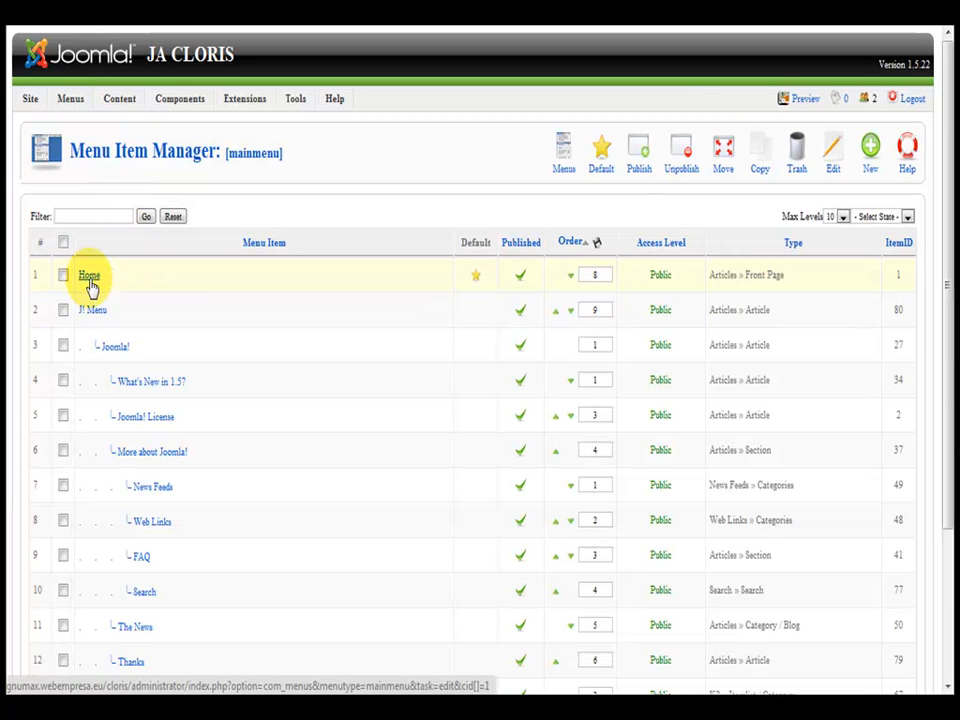
left_click(90, 285)
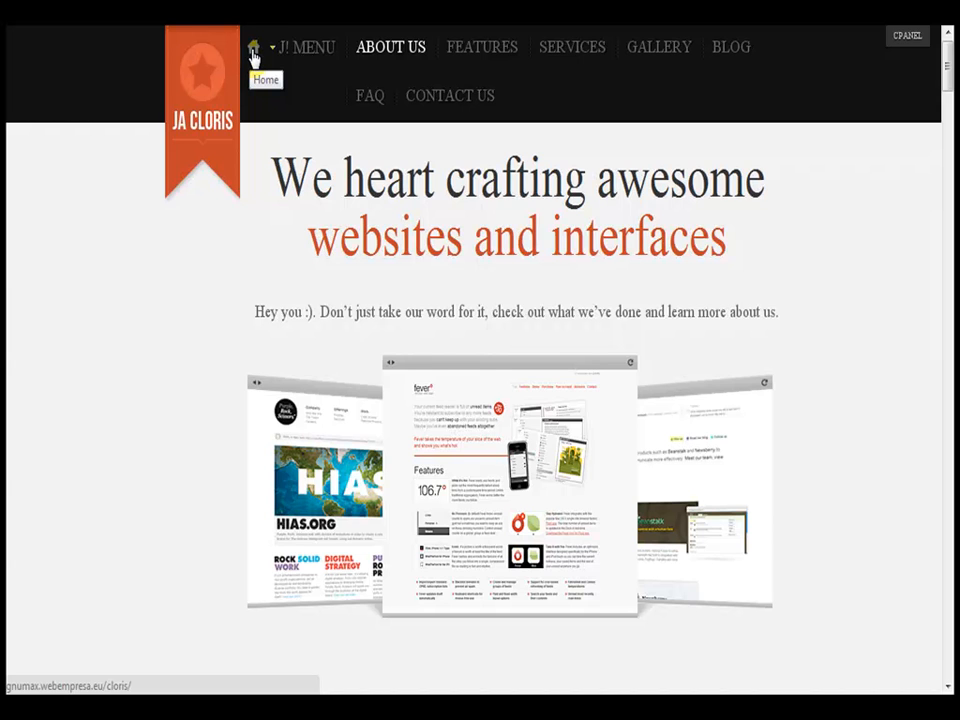
Step: Compare the J! Menu dropdown on the public site with the item hierarchy of the Main Menu
mouse_move(302, 58)
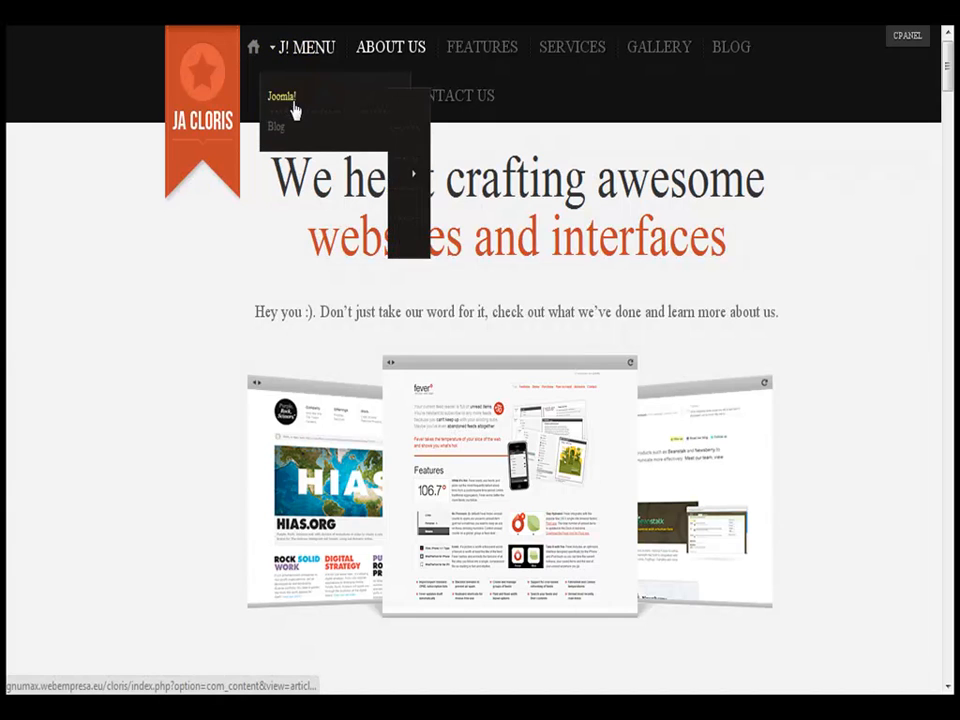
mouse_move(305, 135)
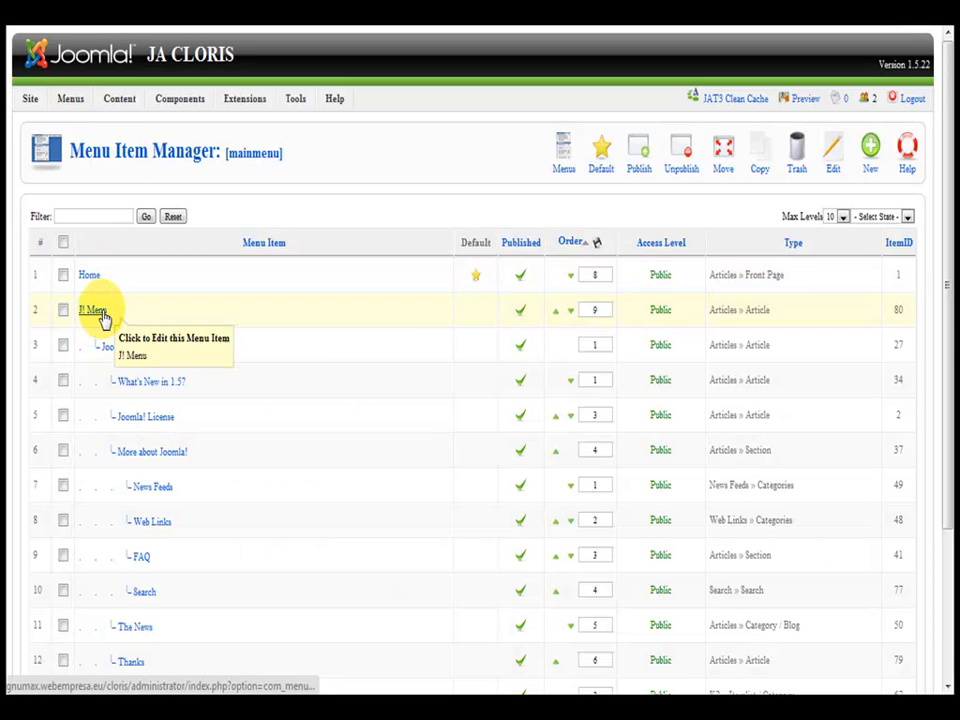
scroll(127, 373, "down", 3)
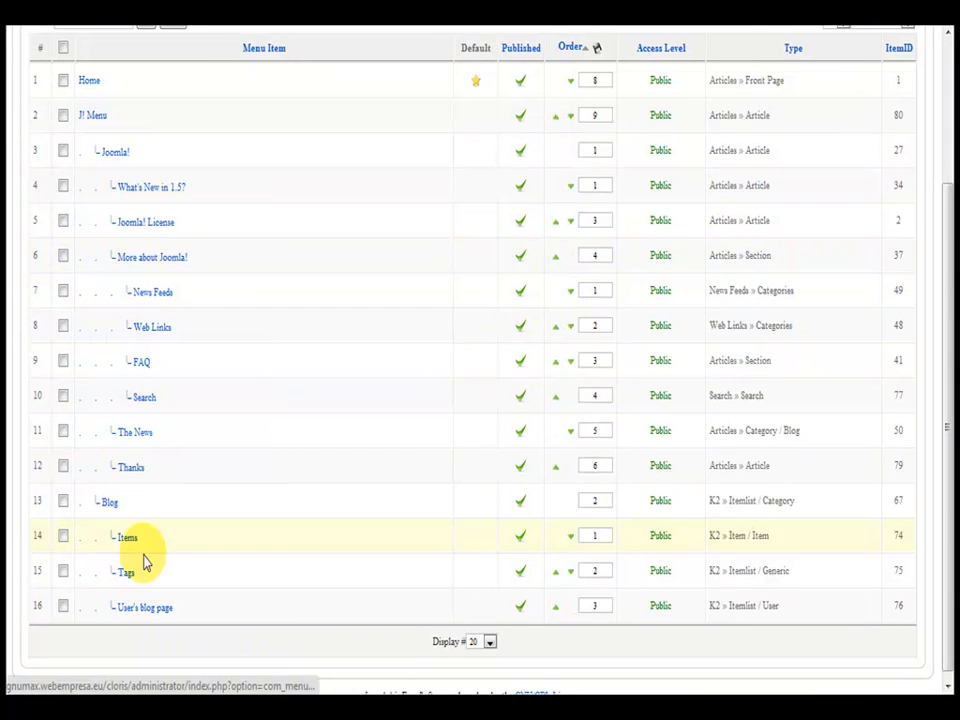
scroll(143, 500, "up", 3)
Step: Change the Home menu item's title to "Inicio" and clear its alias
left_click(91, 277)
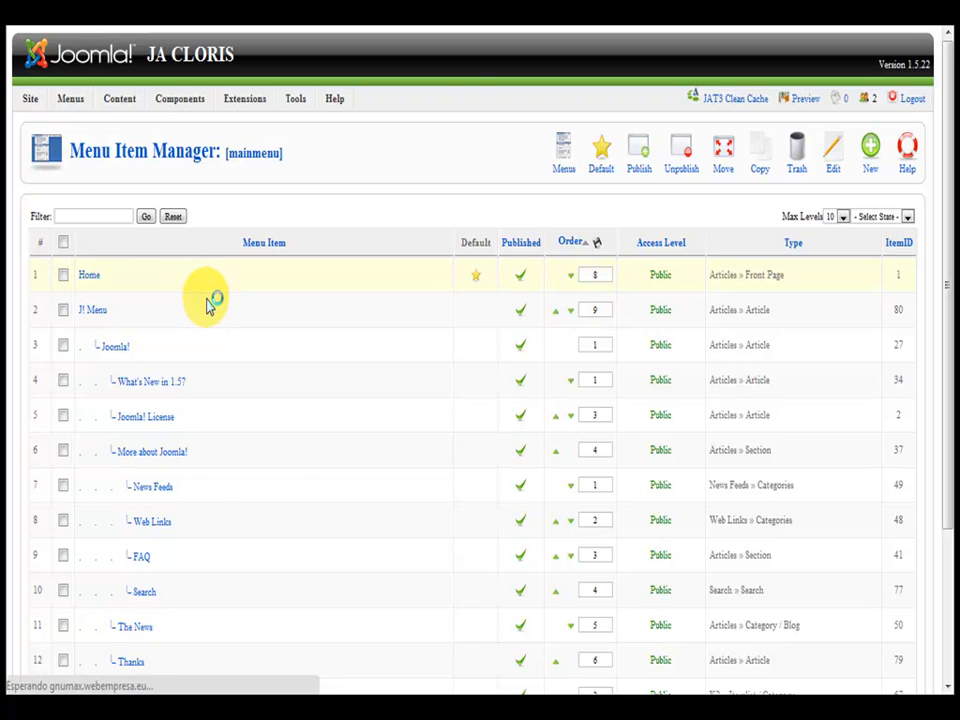
double_click(181, 360)
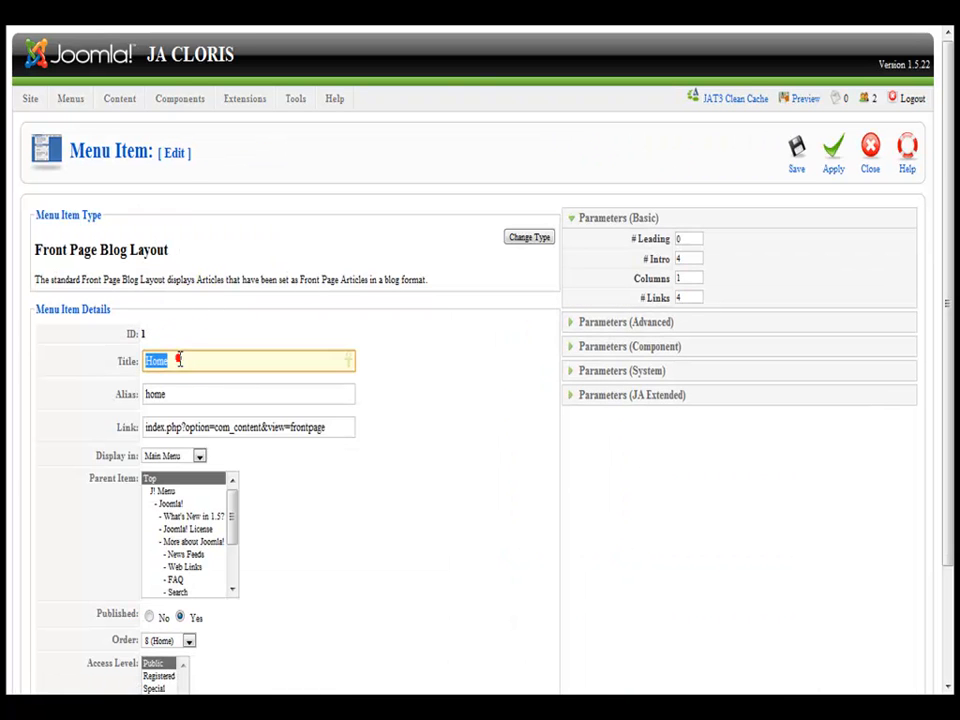
type("Inicio")
key("Tab")
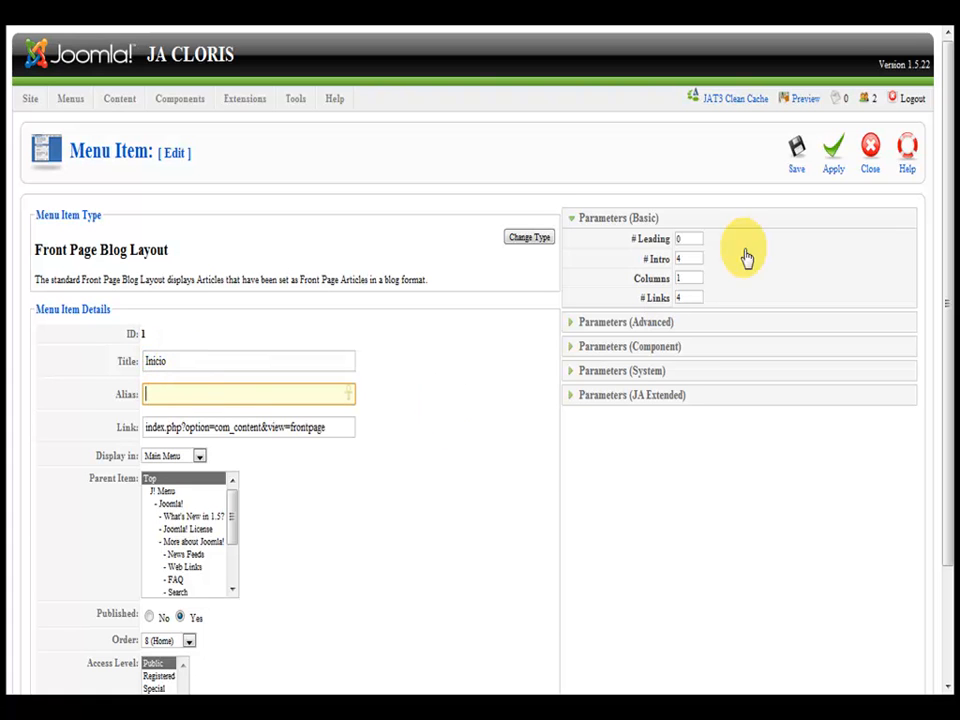
Step: Set the menu item's page title to "Webempresa" in the system parameters, save it, and reload the site's home page
left_click(641, 395)
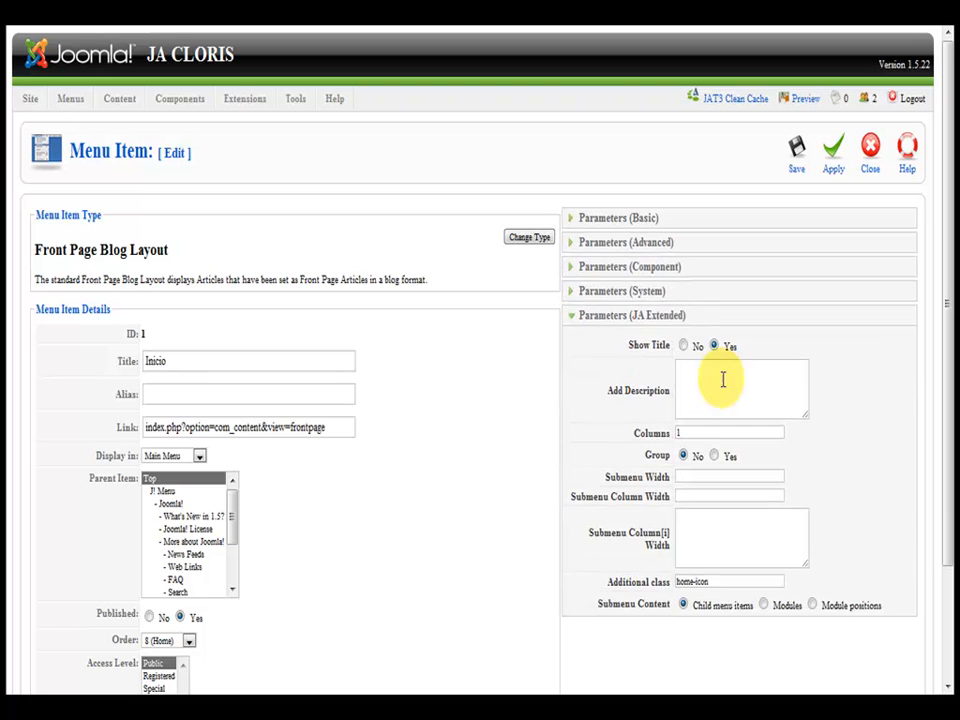
left_click(632, 293)
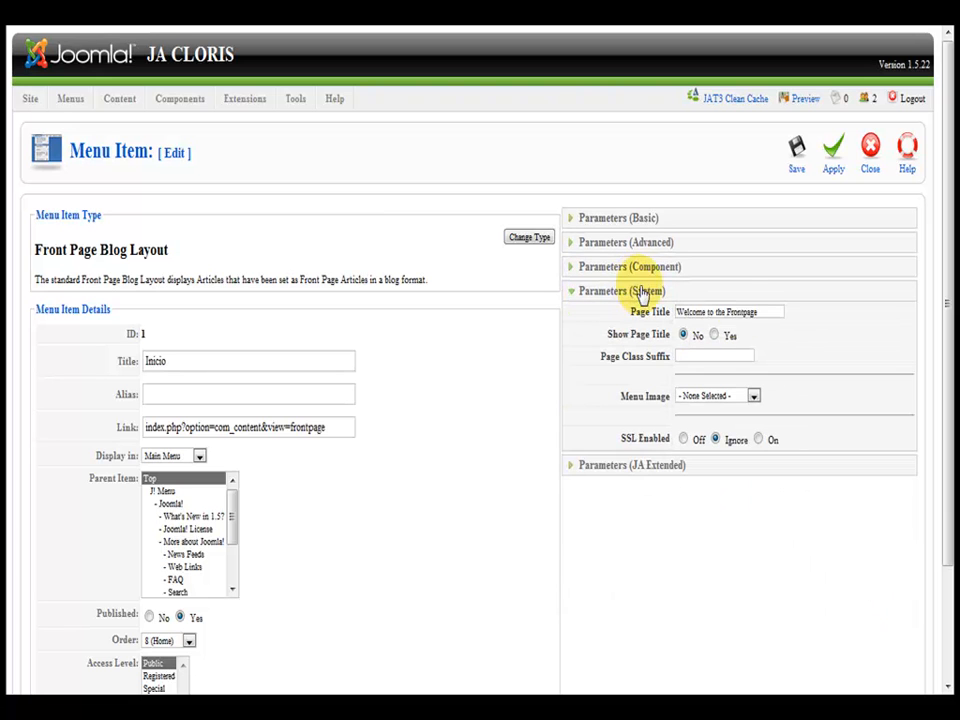
triple_click(744, 311)
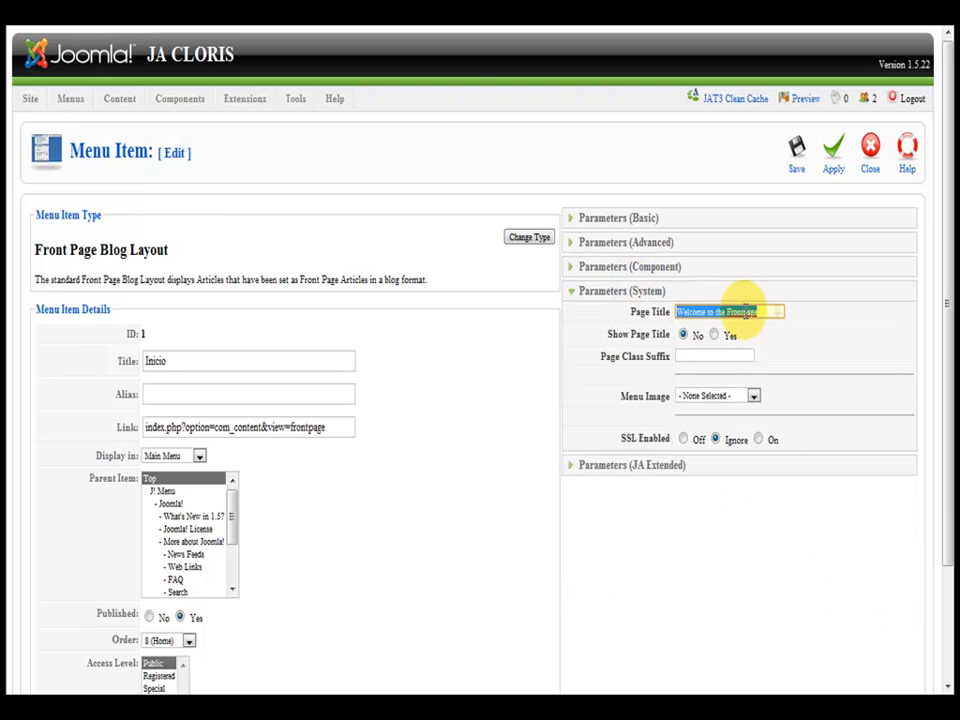
type("Webempresa")
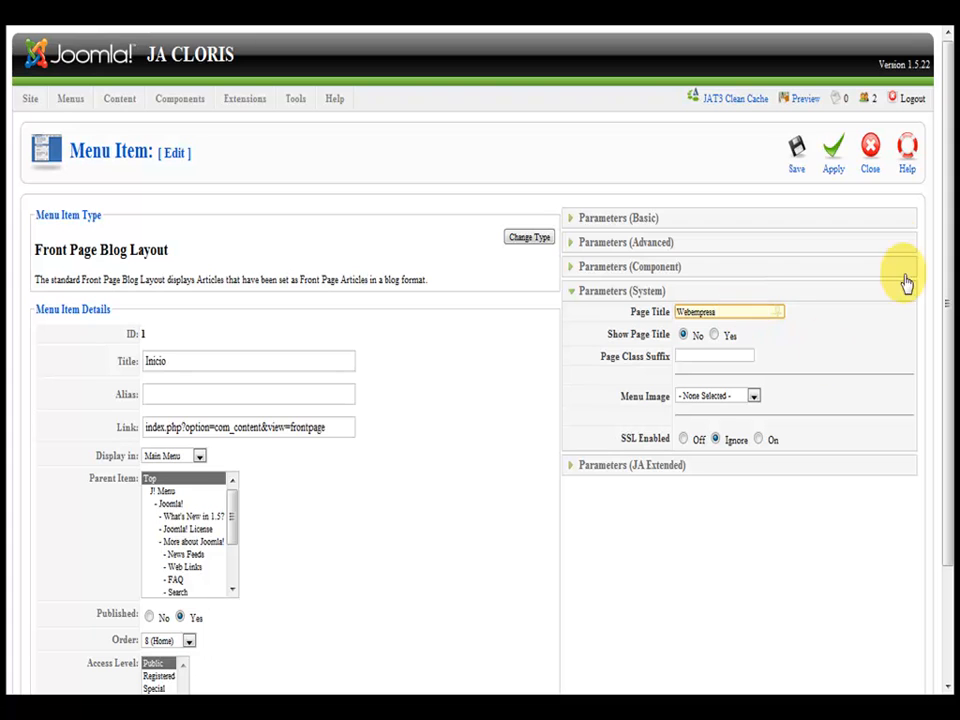
left_click(797, 152)
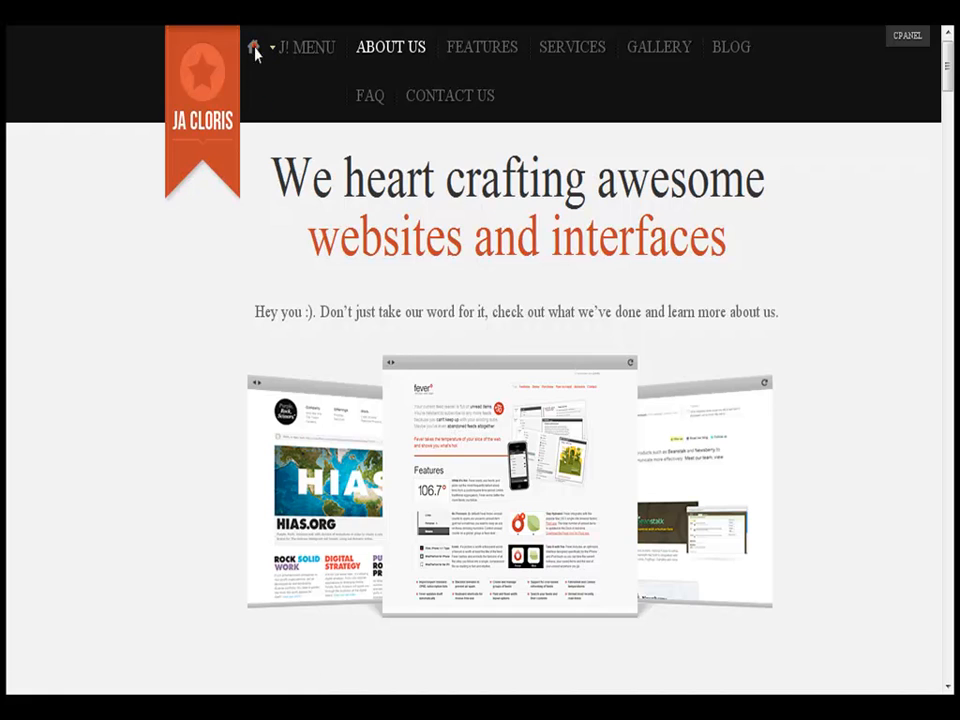
left_click(254, 48)
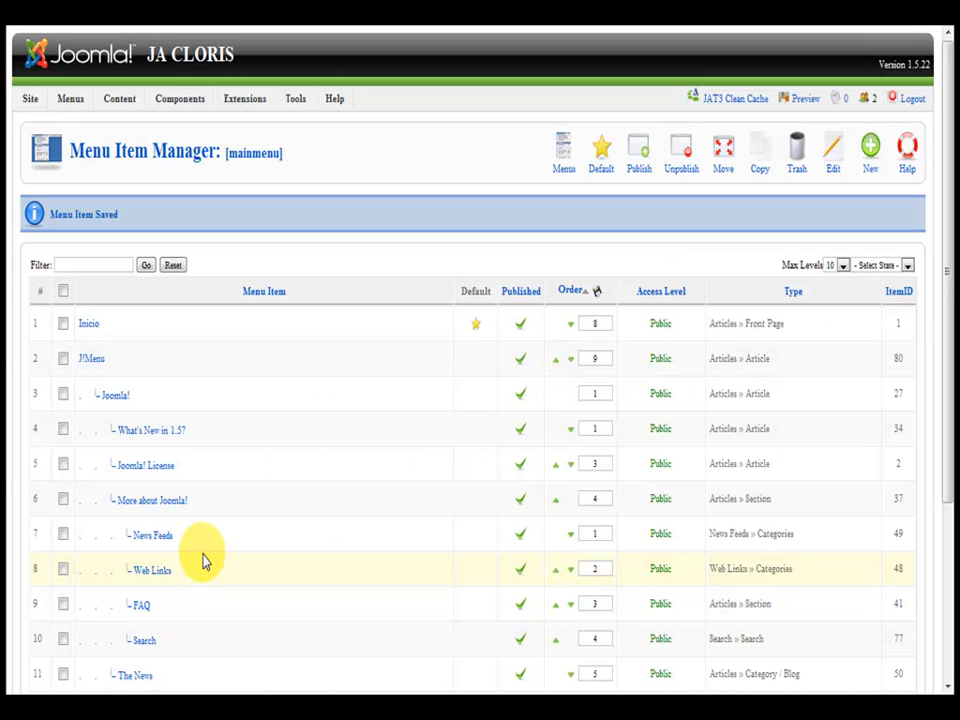
Step: Retitle the J!Menu item as "Submenu" with its alias cleared, save it, and check the menu on the public site
left_click(99, 370)
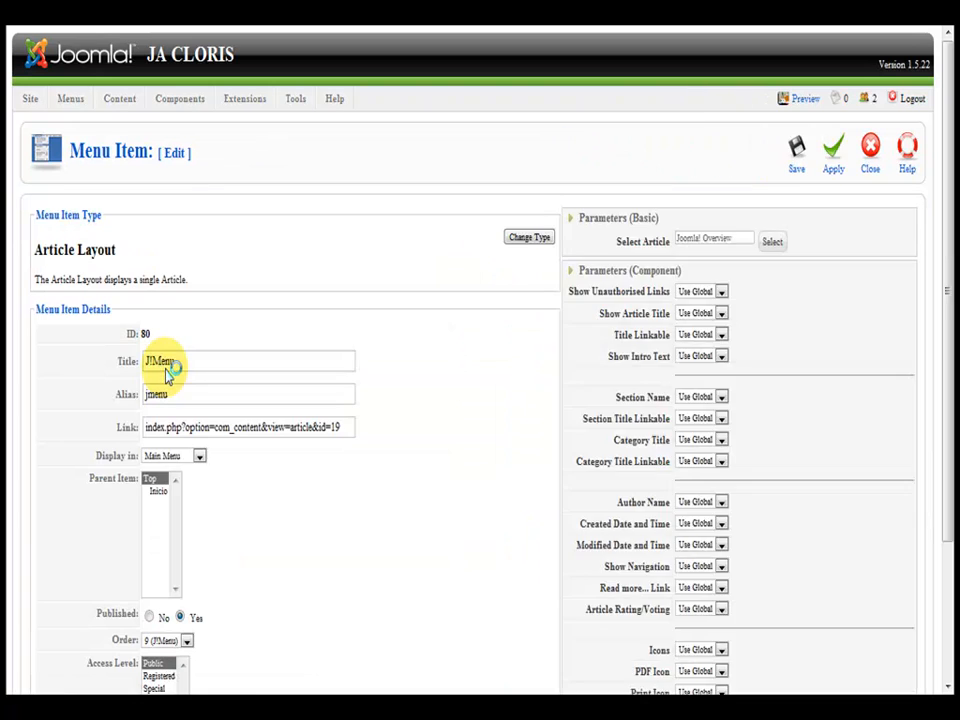
double_click(187, 361)
type("Sub")
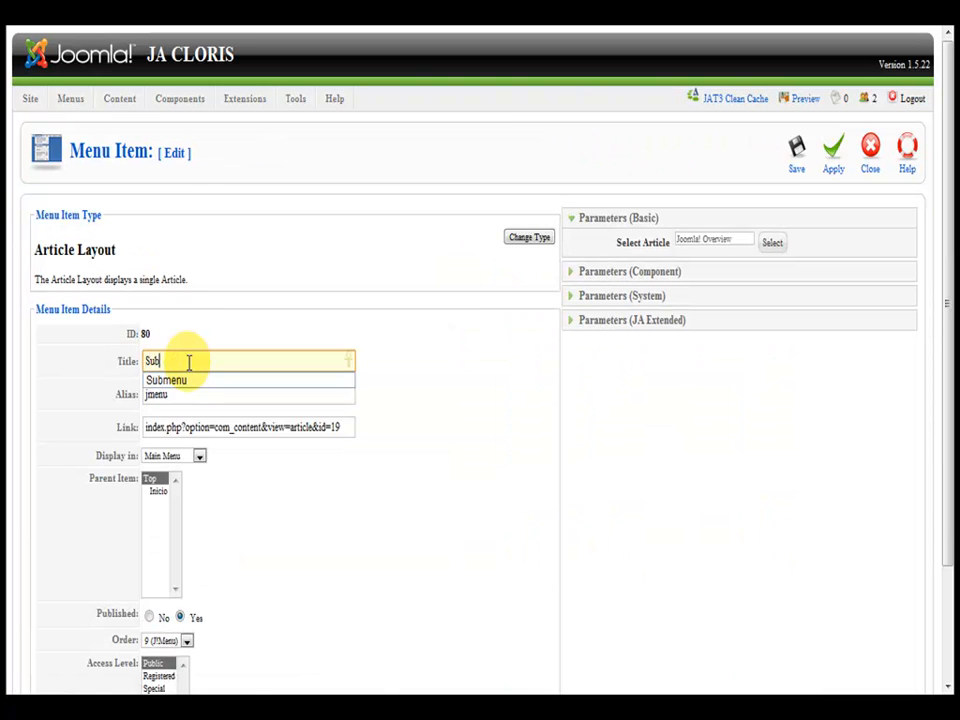
type("menu")
key("Tab")
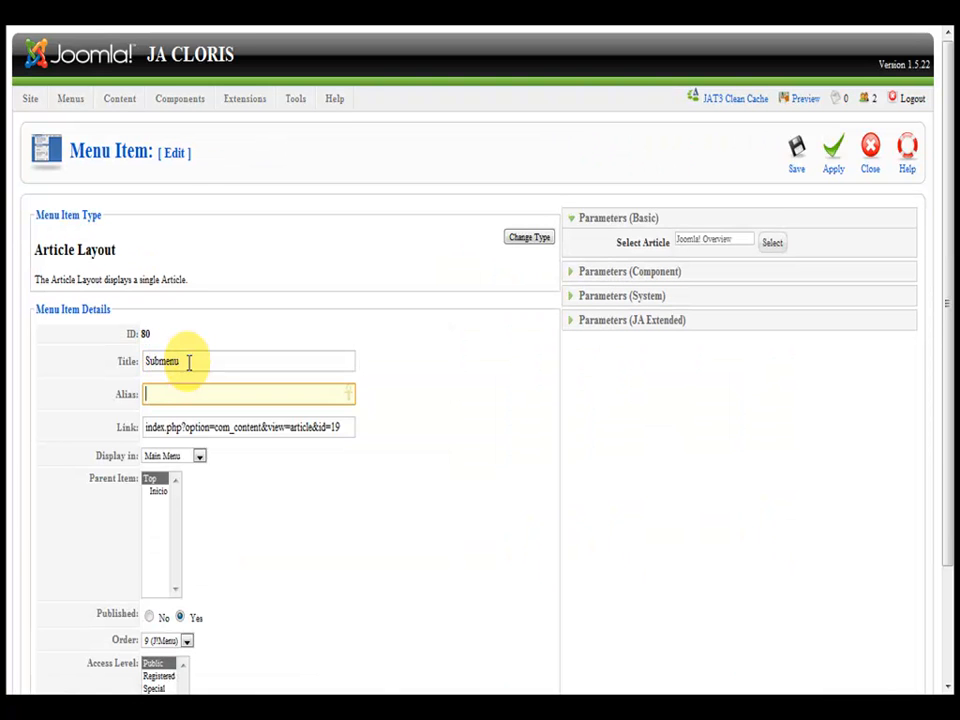
left_click(794, 158)
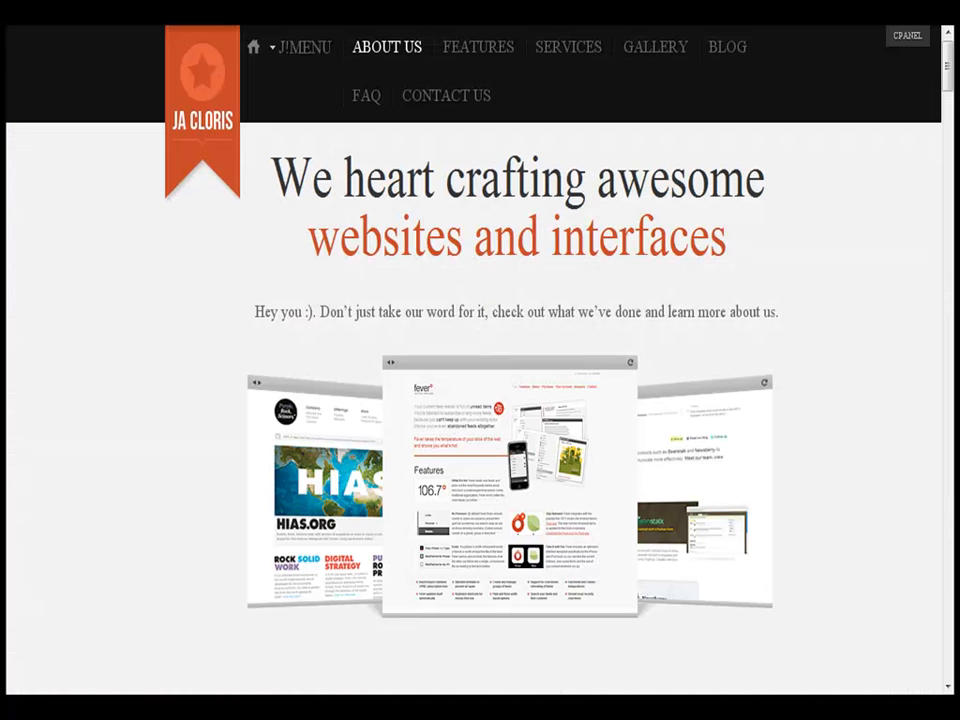
left_click(253, 48)
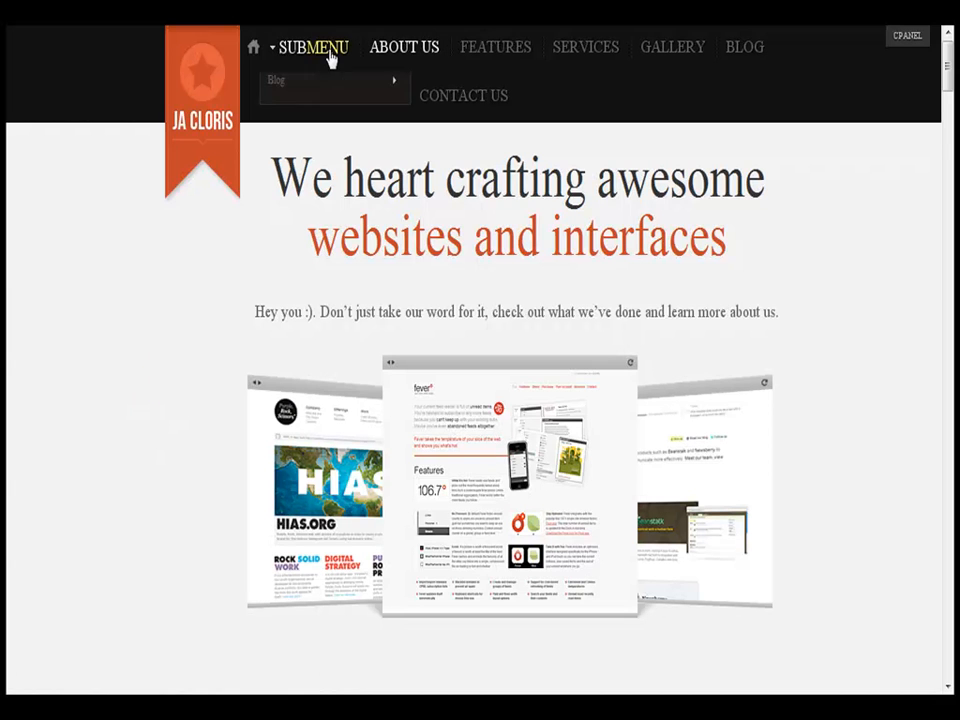
mouse_move(300, 52)
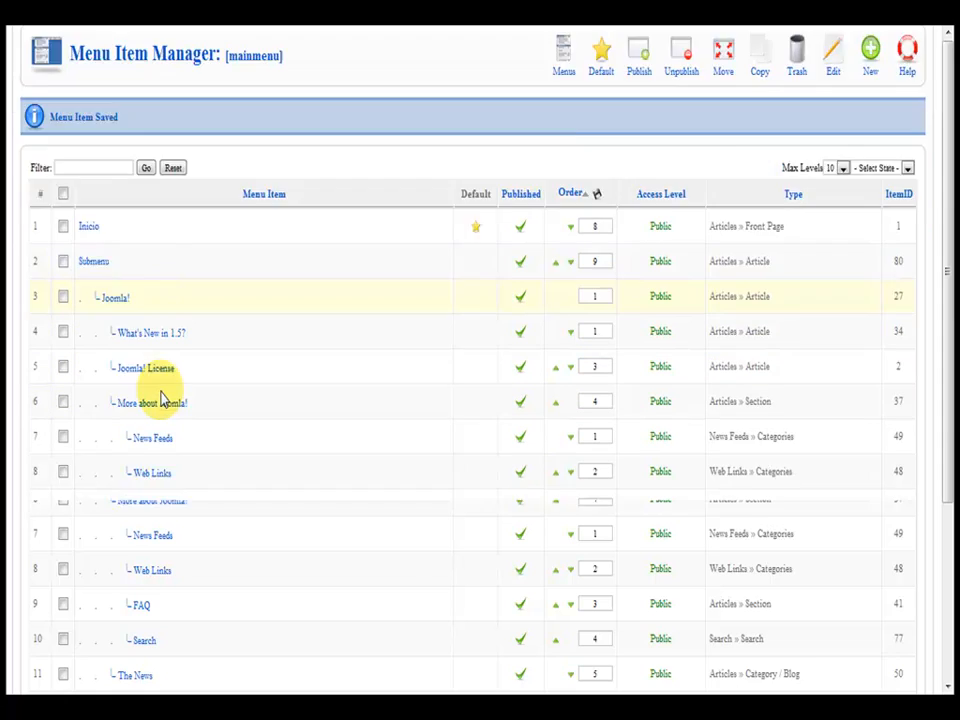
Step: Review the item lists of the Main Menu, the Top Menu and the joomla menu
scroll(160, 400, "down", 3)
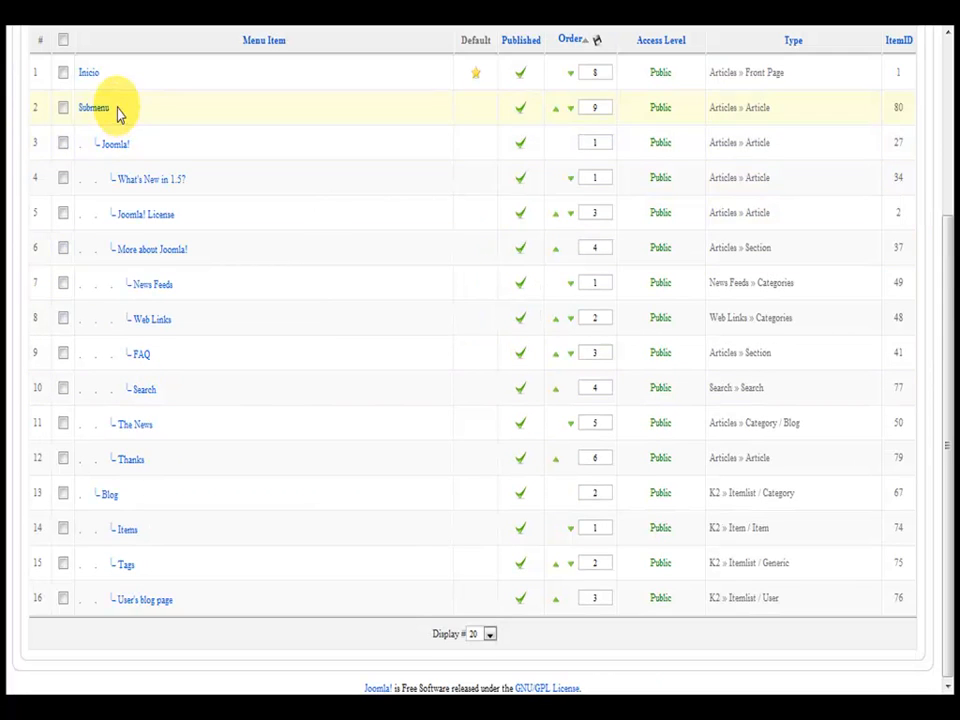
scroll(133, 253, "up", 5)
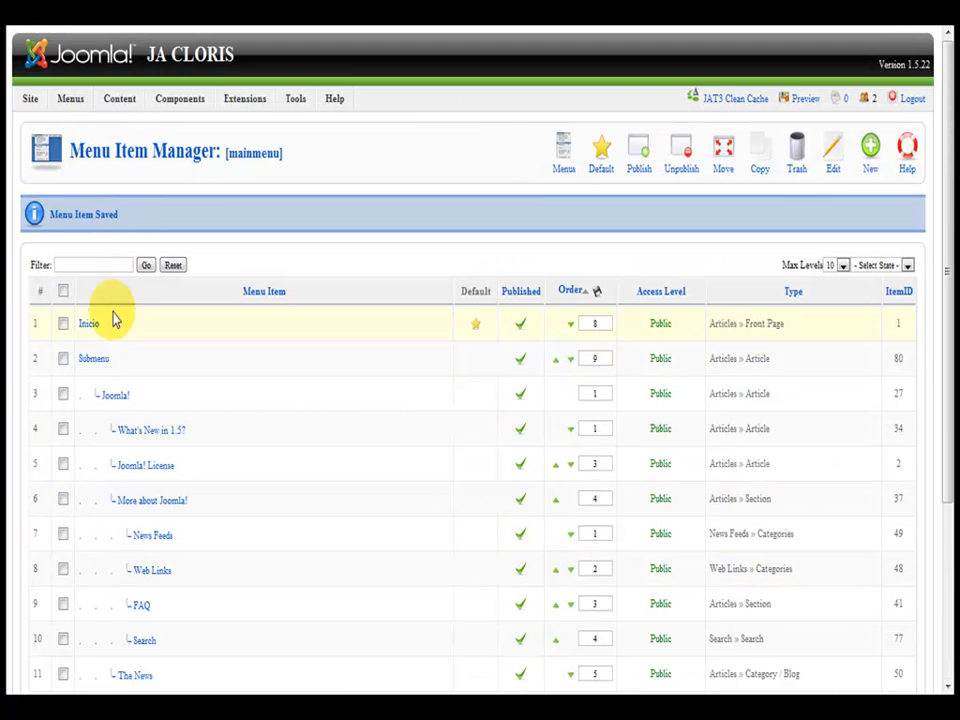
scroll(118, 368, "down", 5)
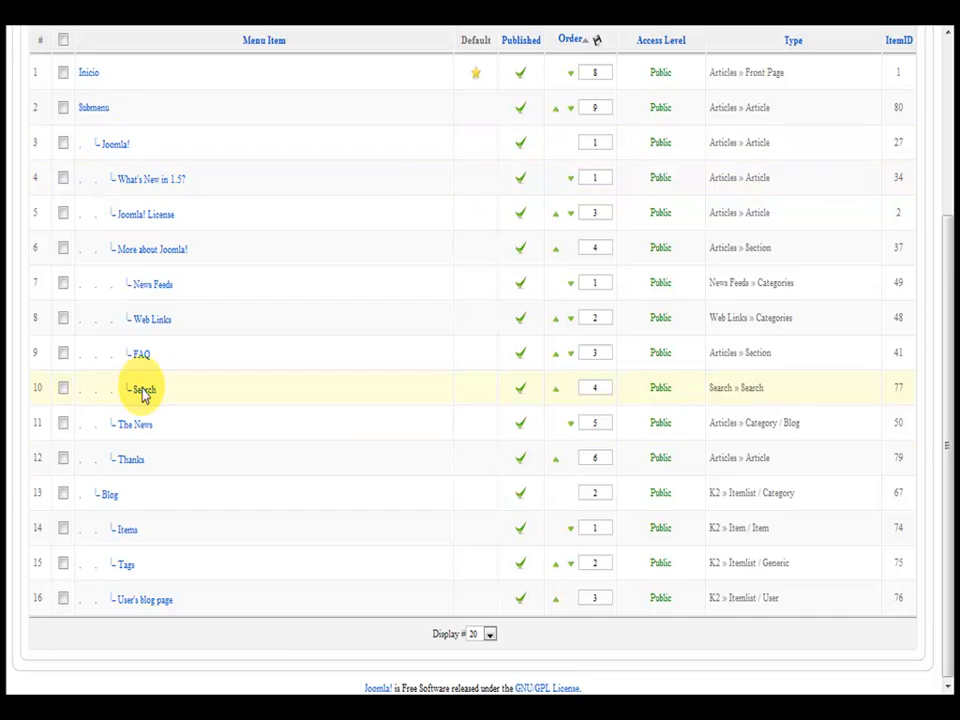
scroll(136, 340, "up", 5)
mouse_move(71, 101)
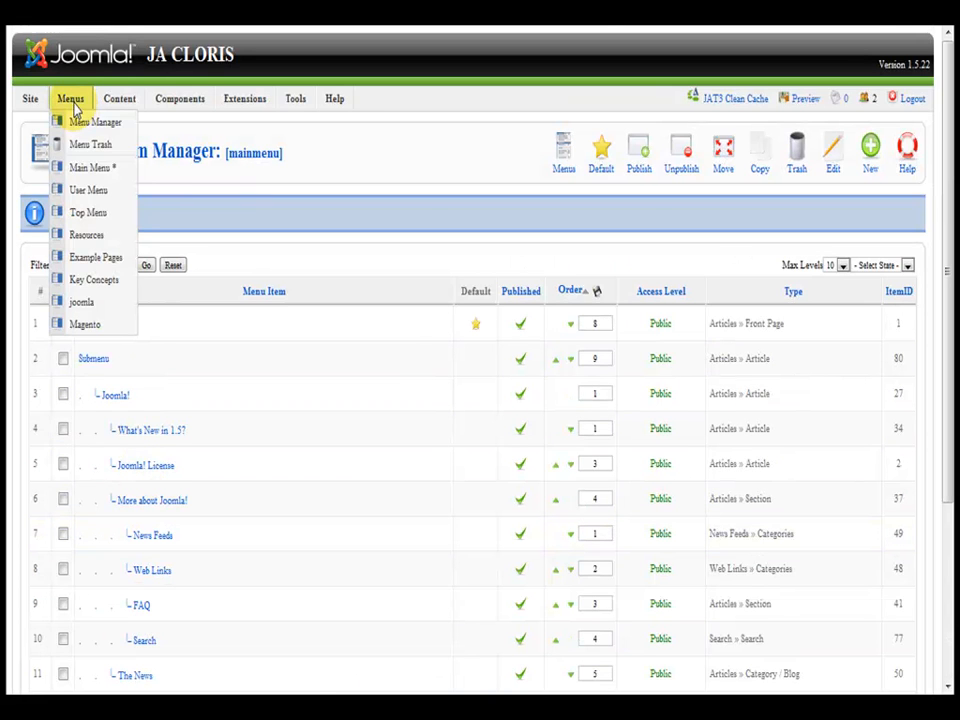
left_click(62, 212)
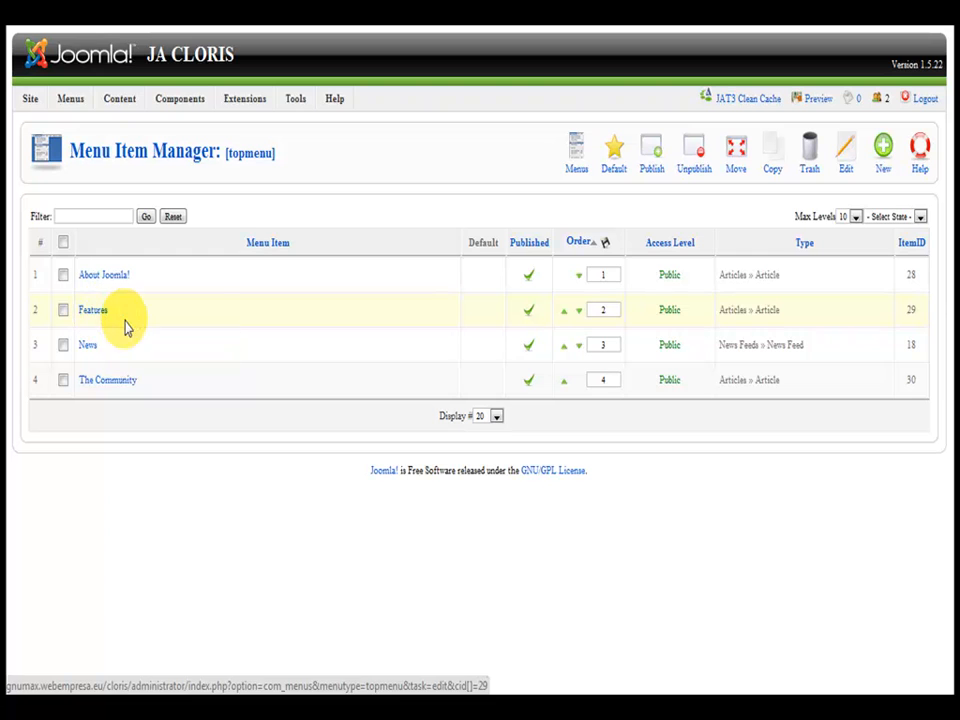
mouse_move(71, 100)
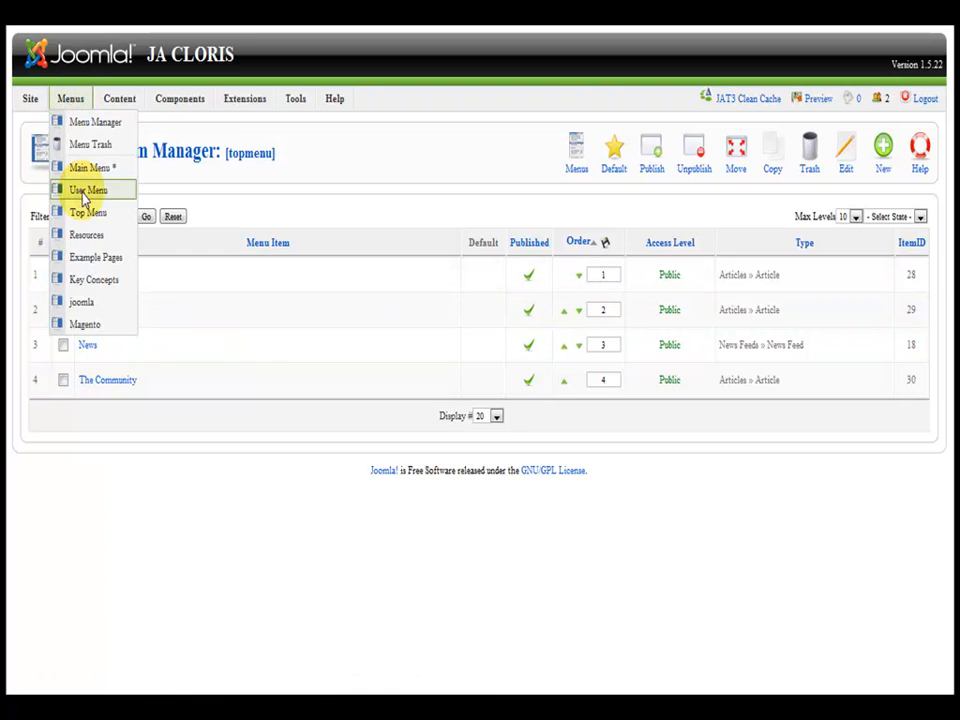
left_click(90, 302)
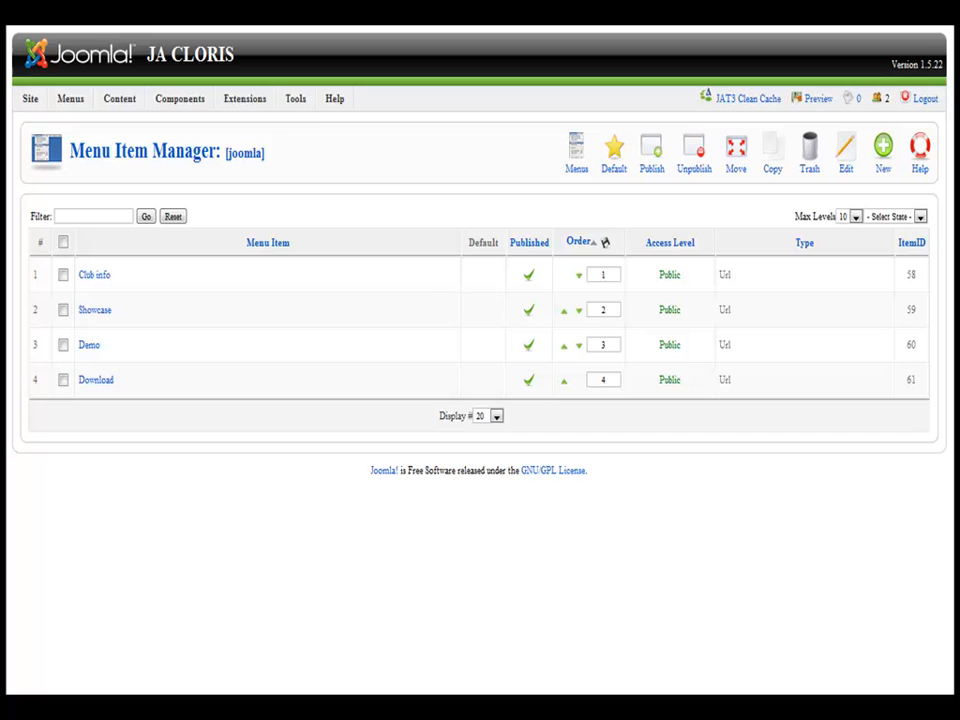
Step: Open the JA_CLORIS template for editing and examine its global profile override, system, and CSS and JavaScript compression settings
mouse_move(120, 98)
mouse_move(226, 101)
left_click(270, 190)
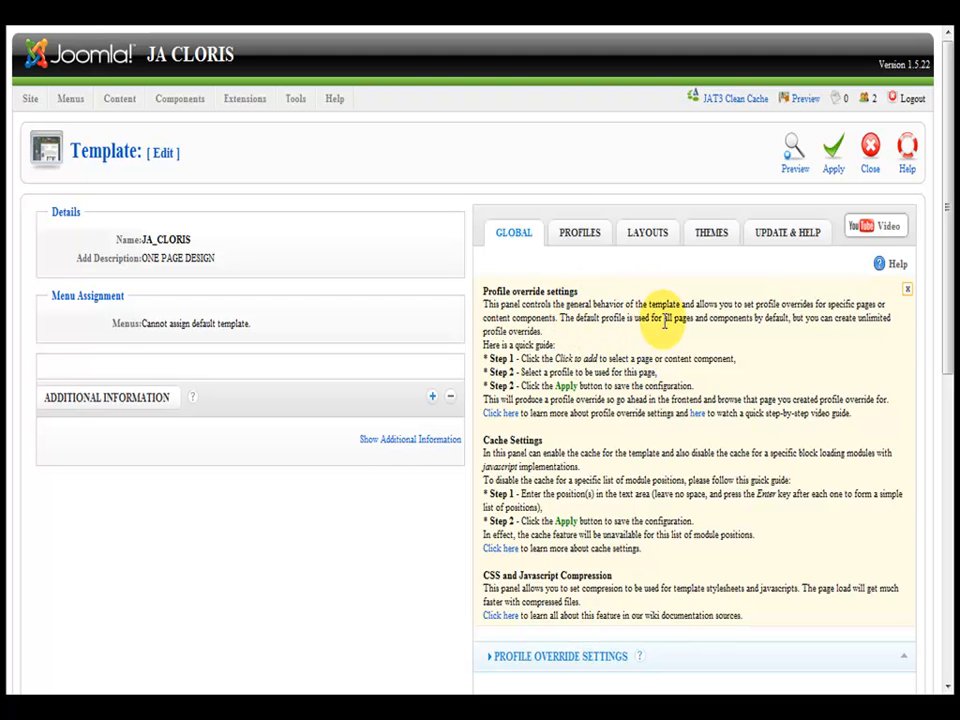
scroll(676, 377, "down", 4)
scroll(615, 349, "up", 2)
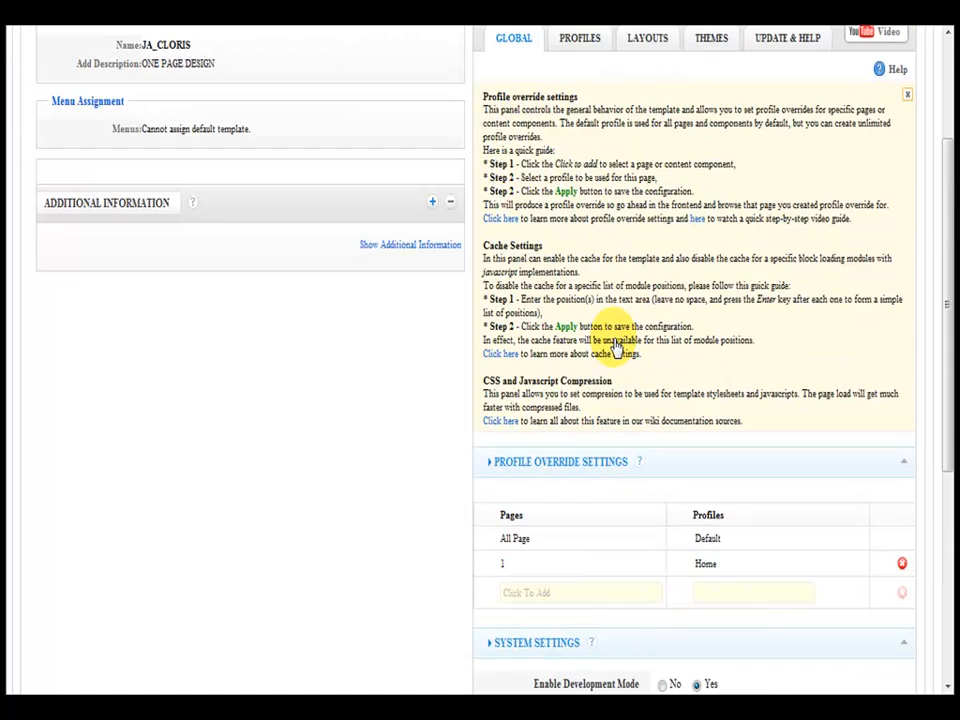
scroll(606, 351, "down", 3)
scroll(626, 263, "down", 3)
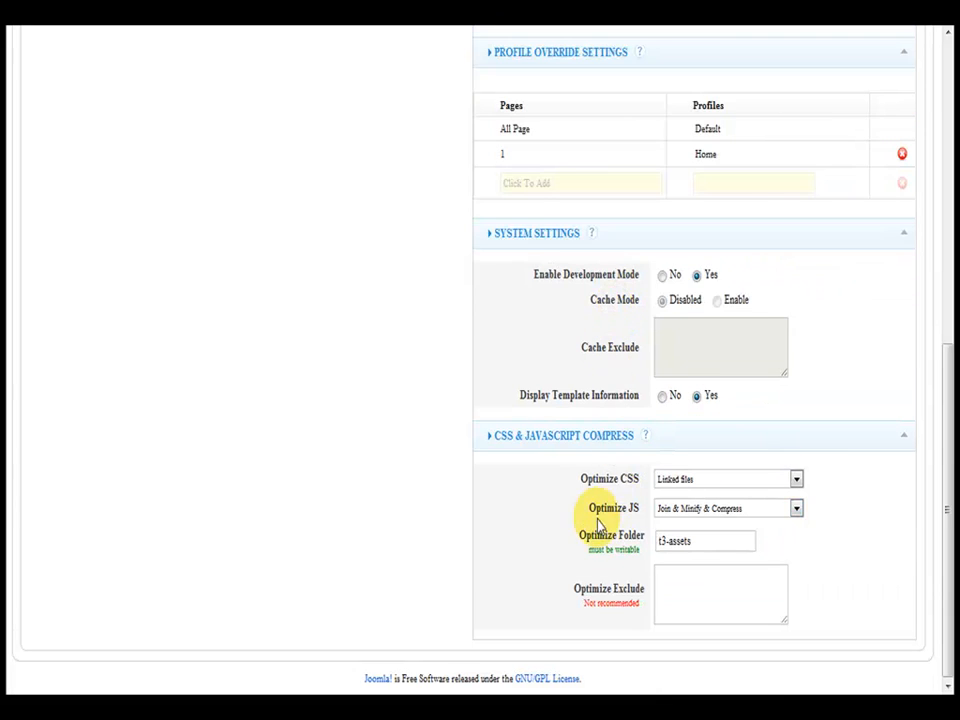
mouse_move(592, 507)
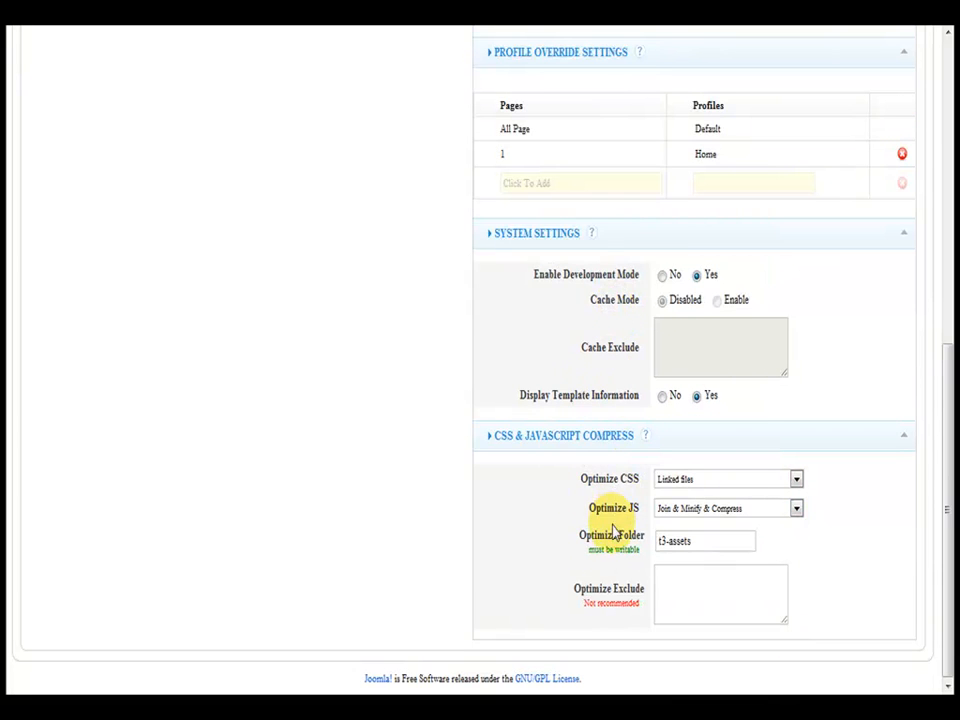
mouse_move(598, 405)
scroll(598, 405, "up", 12)
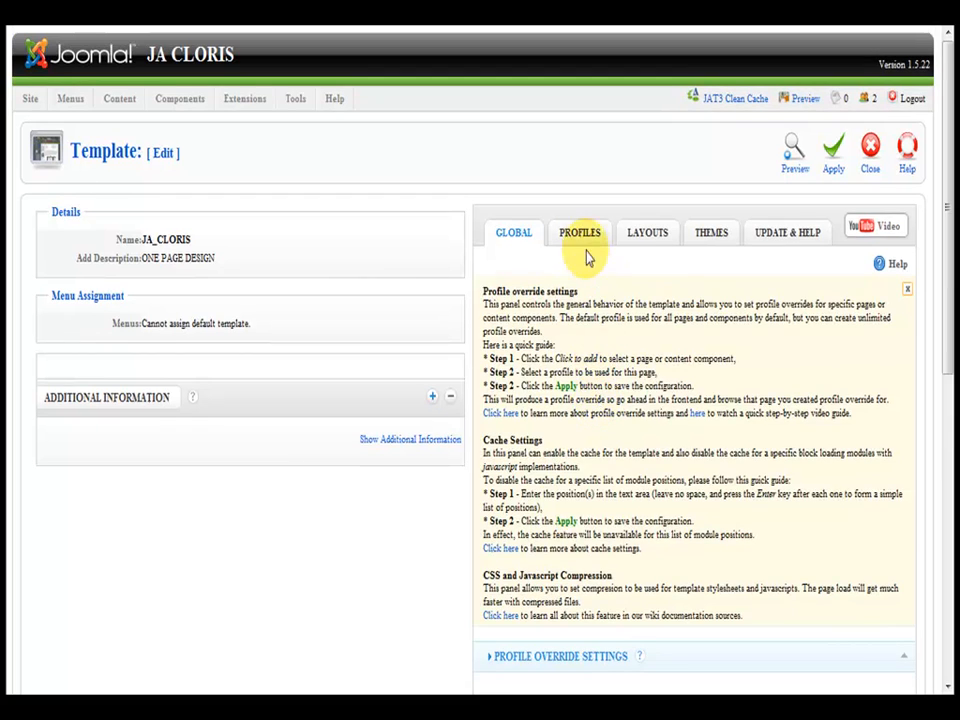
Step: Examine the default profile's menu settings in the JA_CLORIS template, including the menus offered for the Menu Module
left_click(583, 236)
scroll(587, 485, "down", 20)
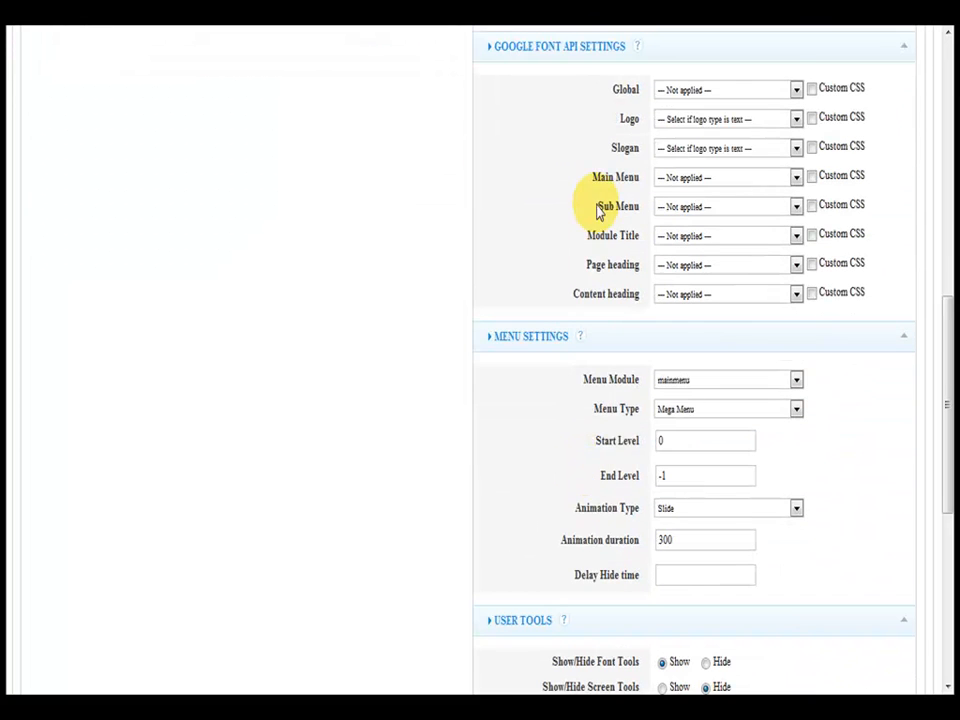
scroll(604, 242, "down", 5)
mouse_move(589, 193)
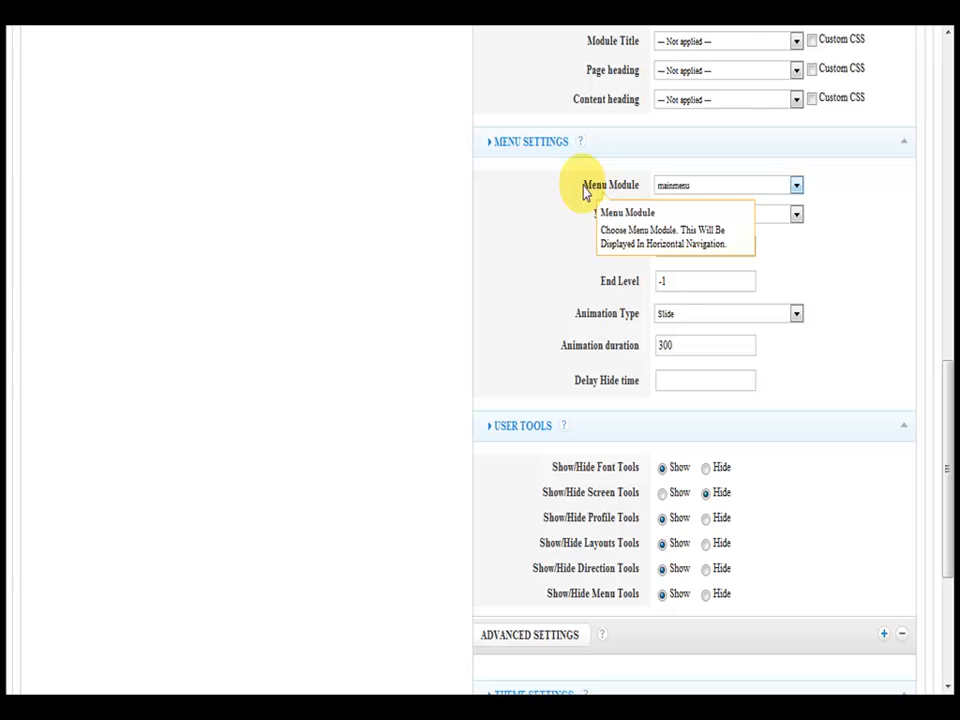
left_click(689, 188)
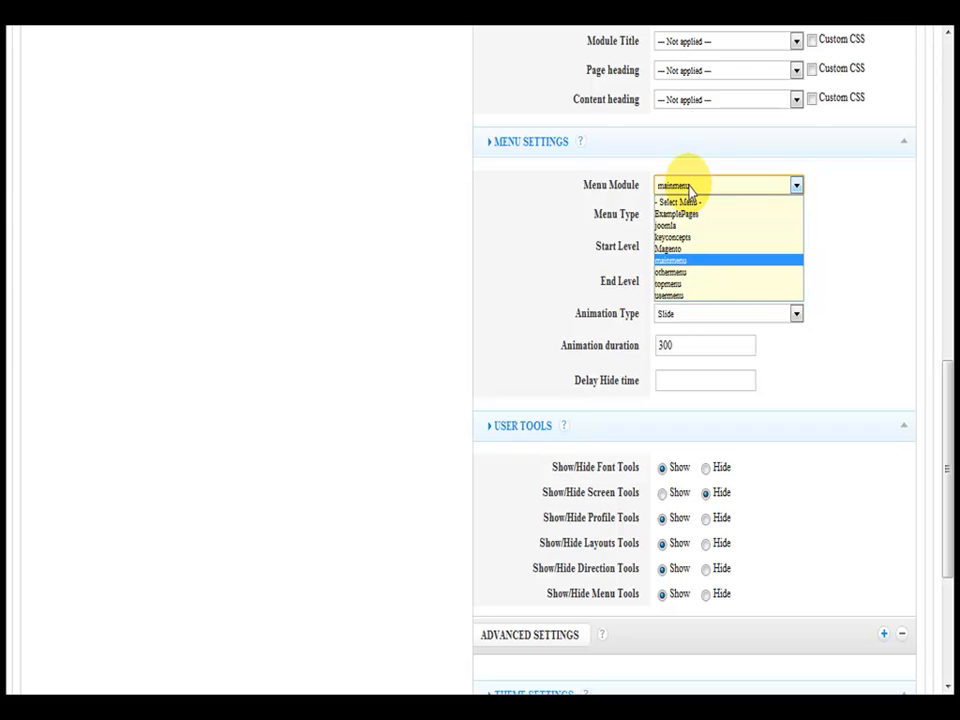
left_click(689, 189)
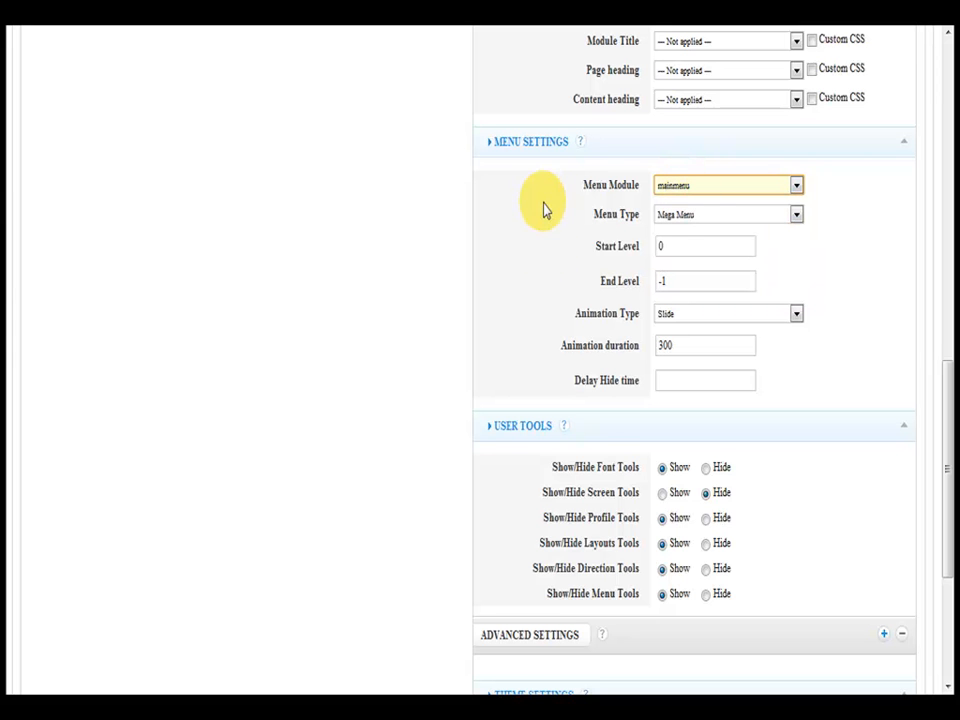
scroll(546, 253, "down", 3)
scroll(572, 315, "up", 10)
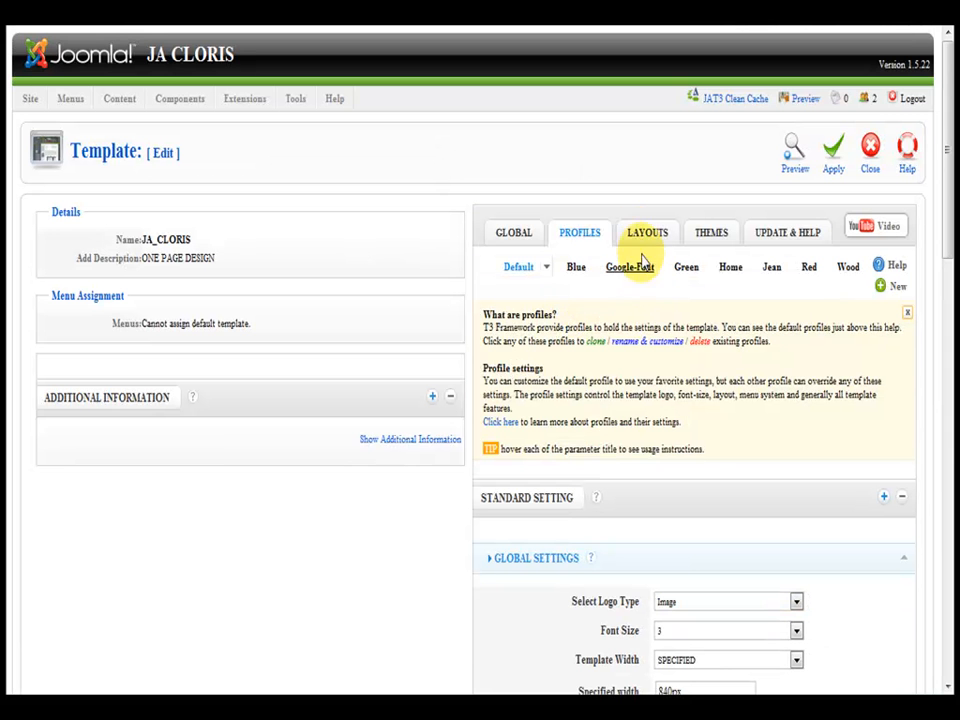
Step: Review the template's layouts management and its core and local themes, then close the template without changes
left_click(647, 232)
scroll(643, 340, "down", 5)
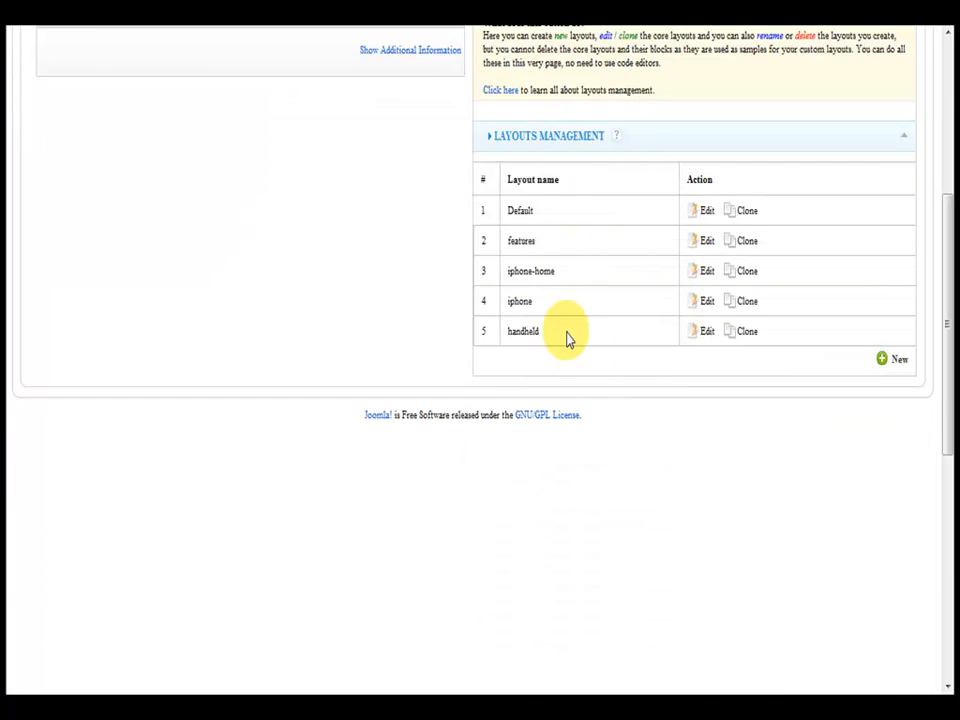
scroll(600, 280, "up", 5)
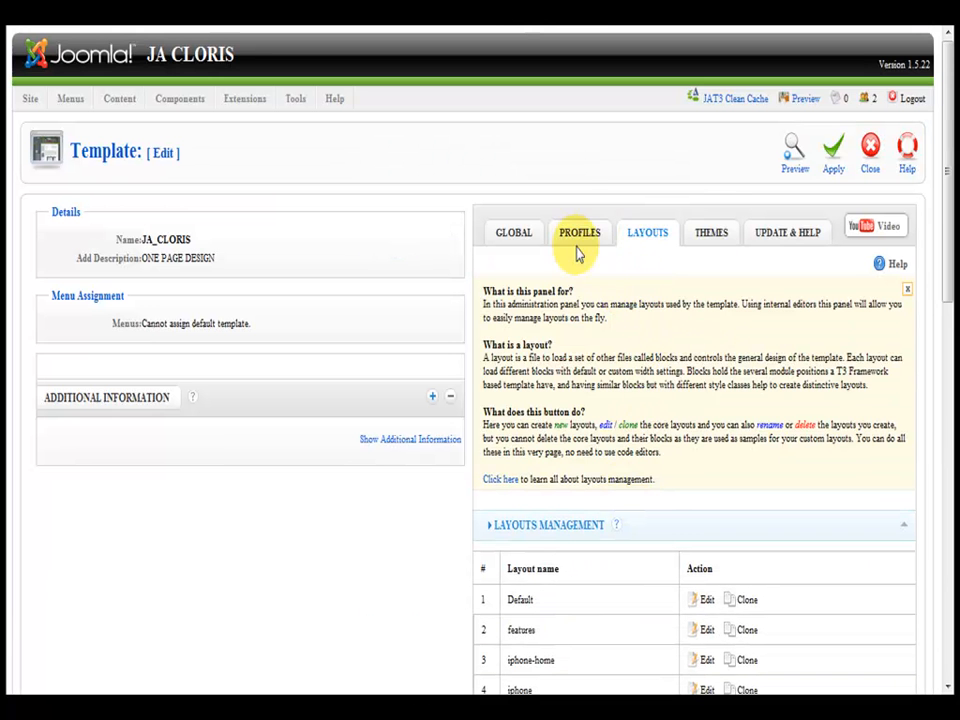
scroll(600, 410, "down", 3)
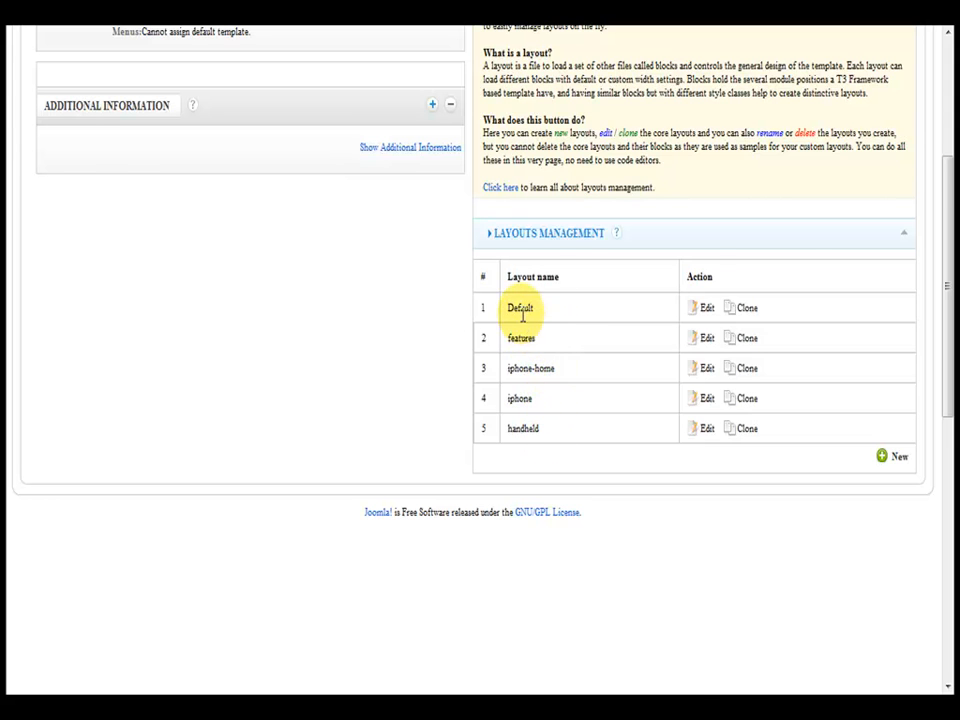
scroll(521, 315, "up", 3)
left_click(709, 236)
scroll(664, 390, "down", 4)
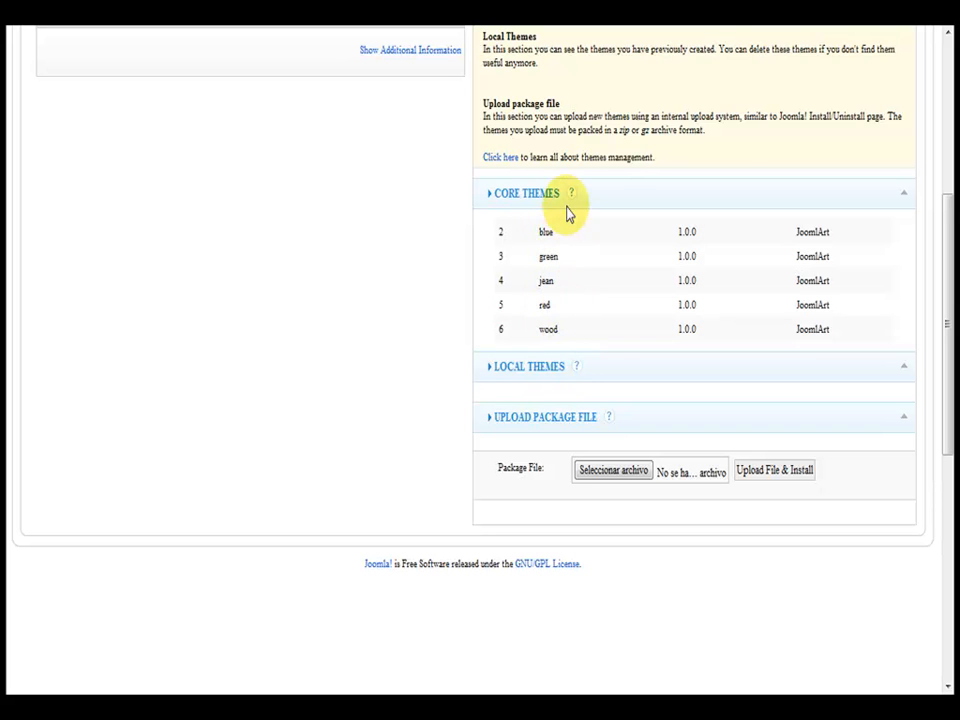
scroll(574, 334, "up", 4)
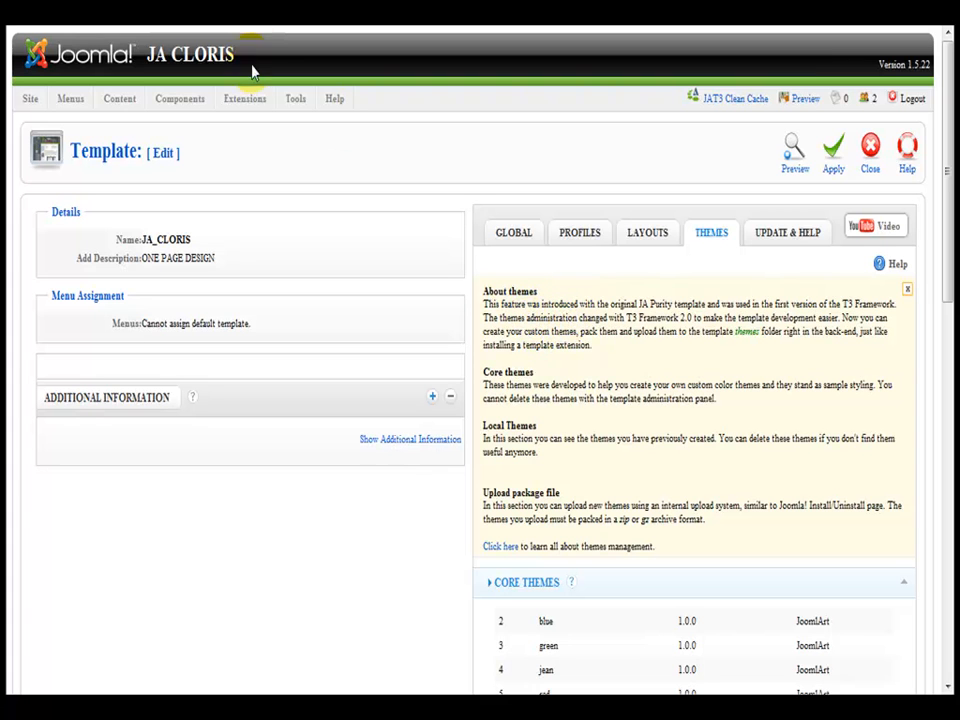
left_click(870, 148)
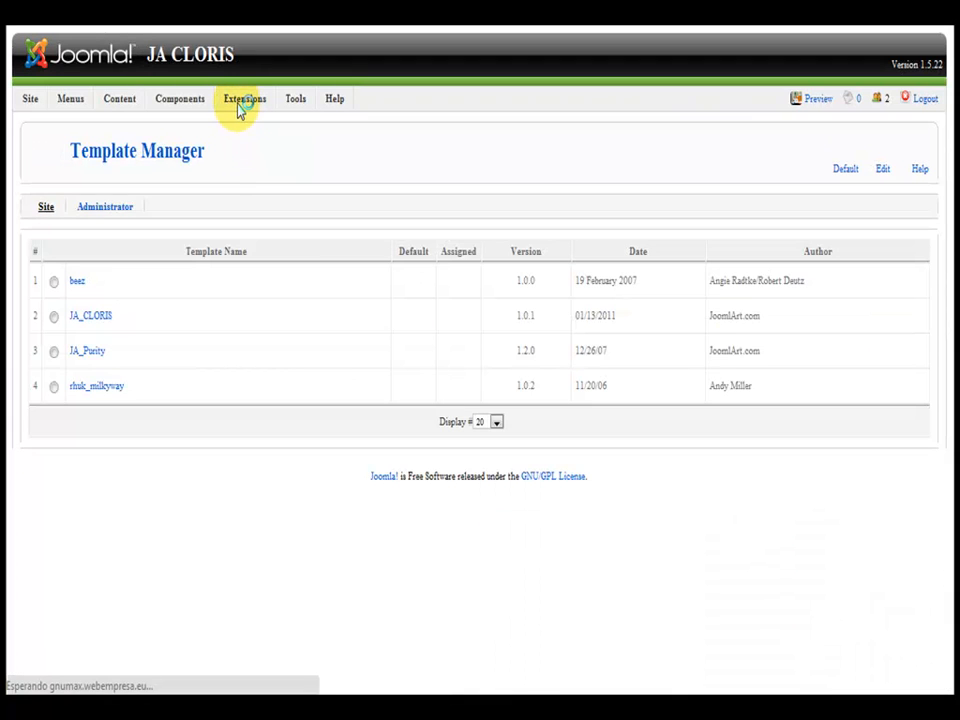
Step: Open the Module Manager, filter the site modules to enabled ones, and display all of them on one page
mouse_move(231, 103)
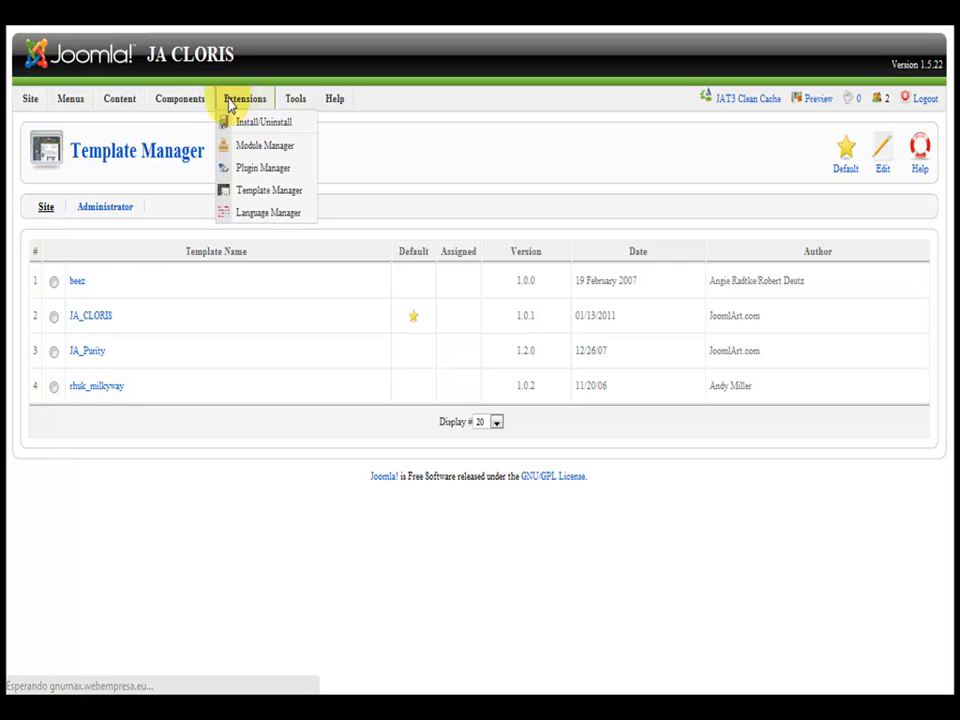
left_click(250, 145)
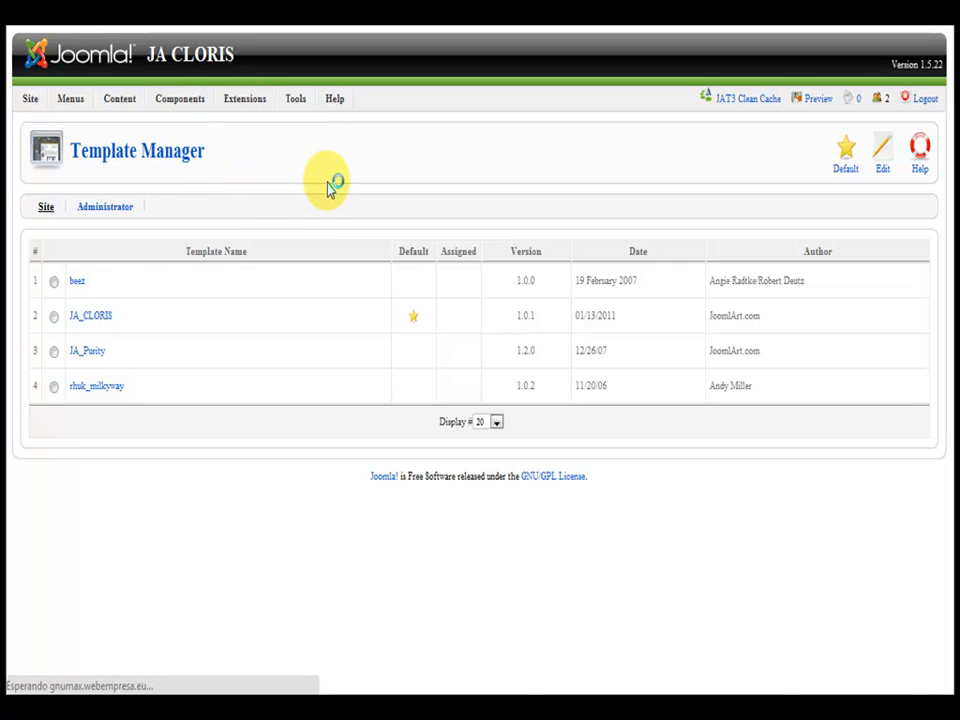
scroll(300, 365, "down", 2)
scroll(815, 184, "up", 2)
left_click(866, 256)
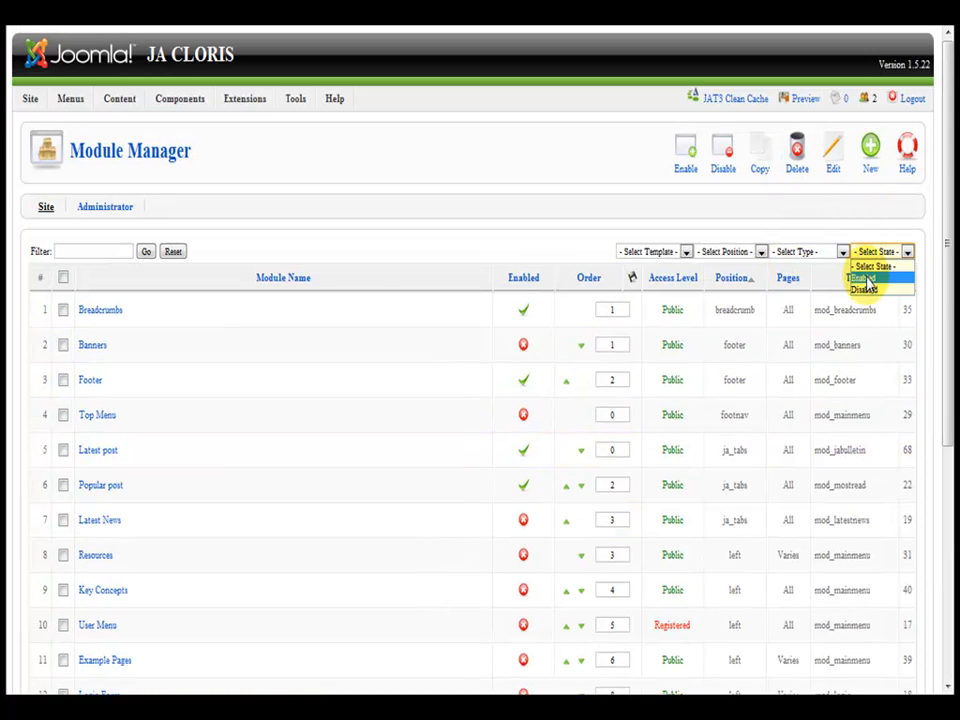
left_click(866, 278)
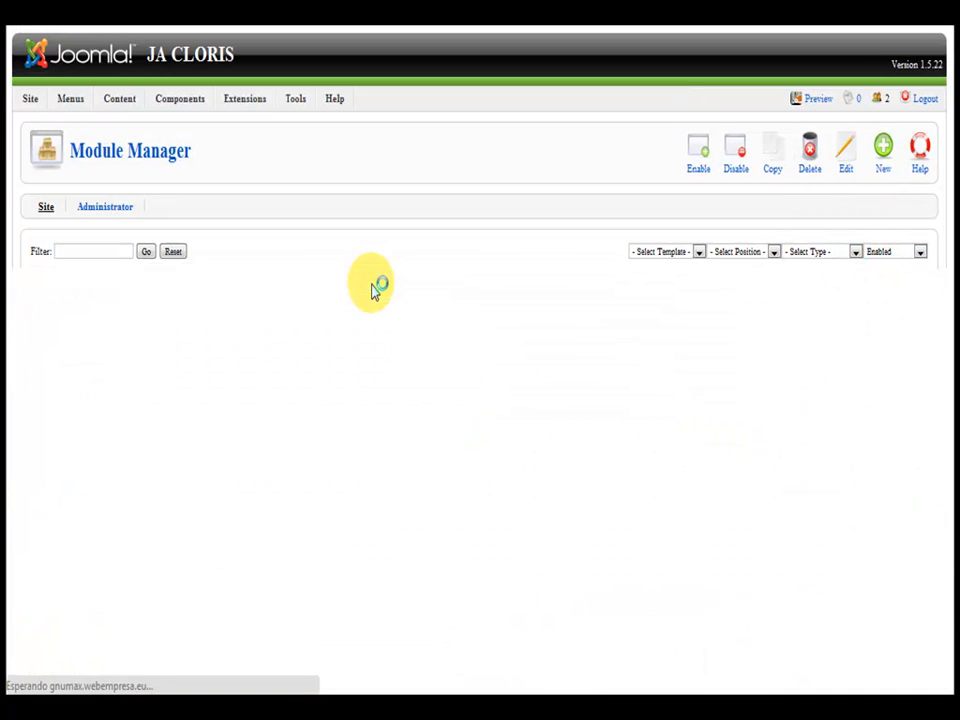
scroll(371, 290, "down", 4)
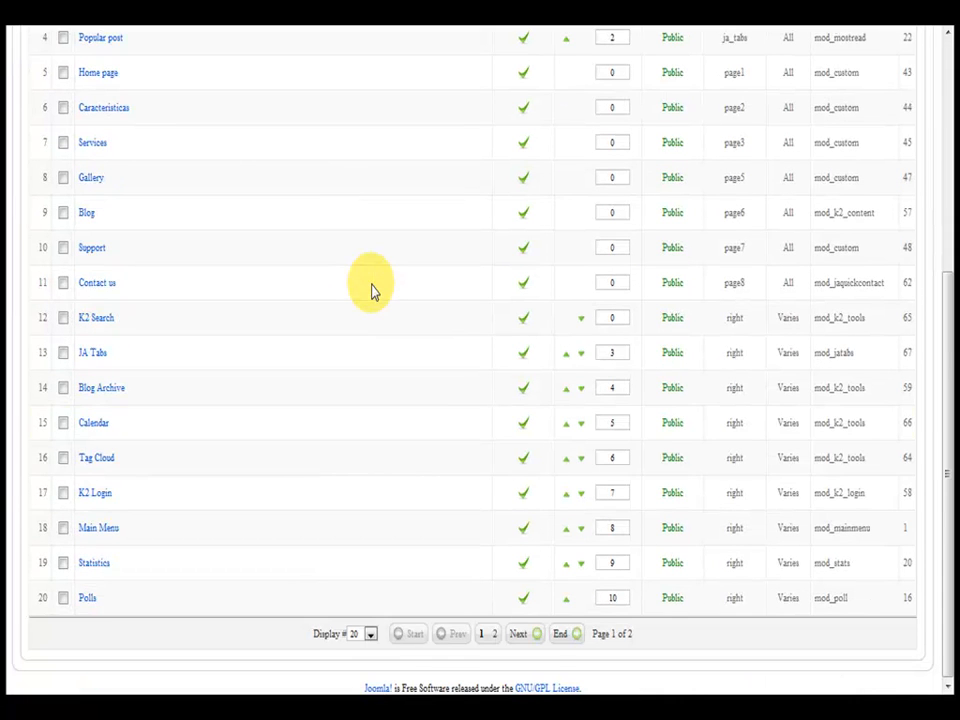
left_click(370, 633)
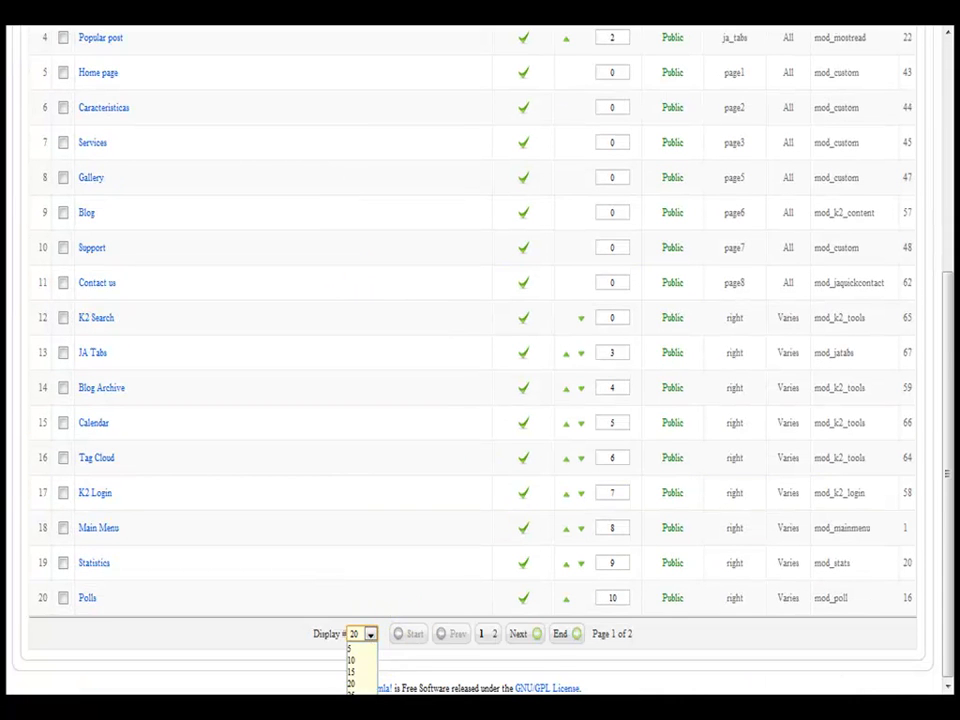
left_click(356, 718)
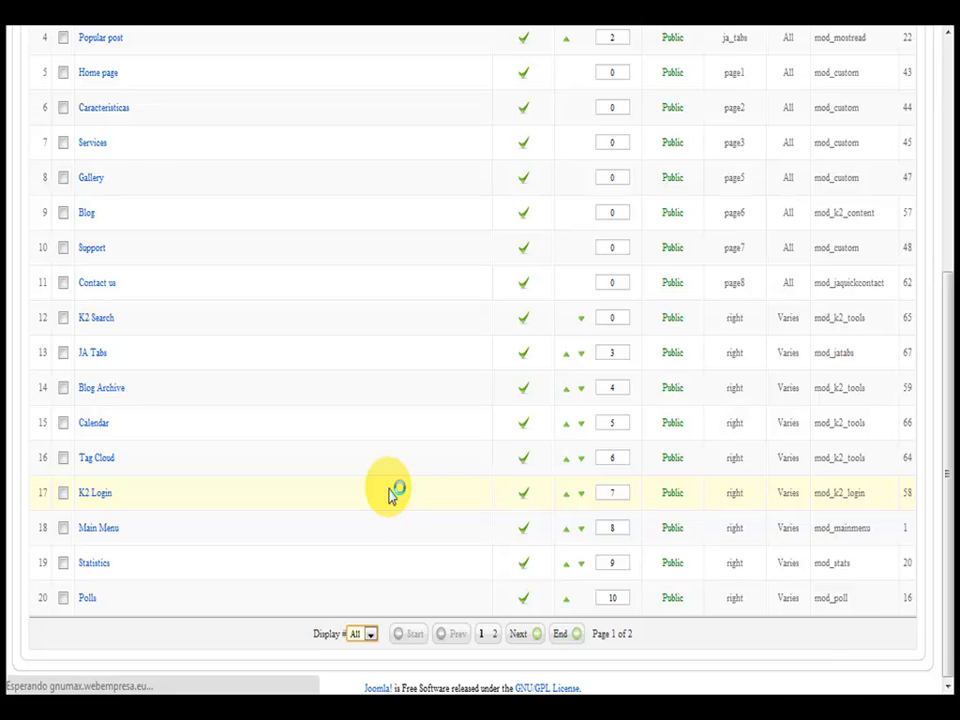
Step: Examine the enabled modules' names, positions and types, including those of the Services, Blog and Gallery modules
scroll(250, 393, "down", 6)
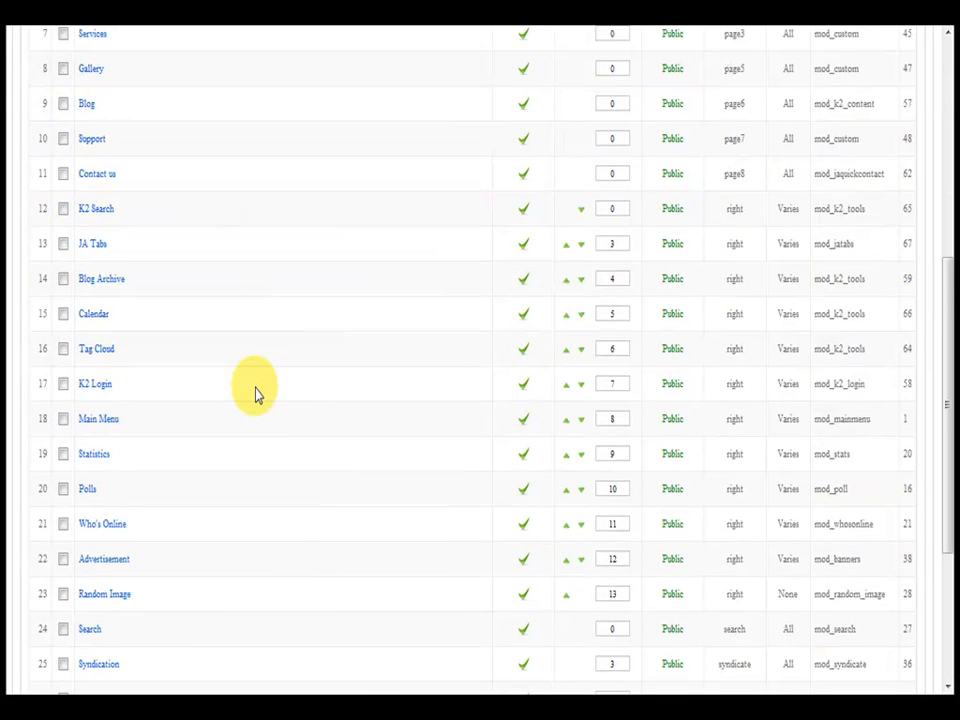
scroll(238, 393, "down", 3)
scroll(180, 400, "up", 3)
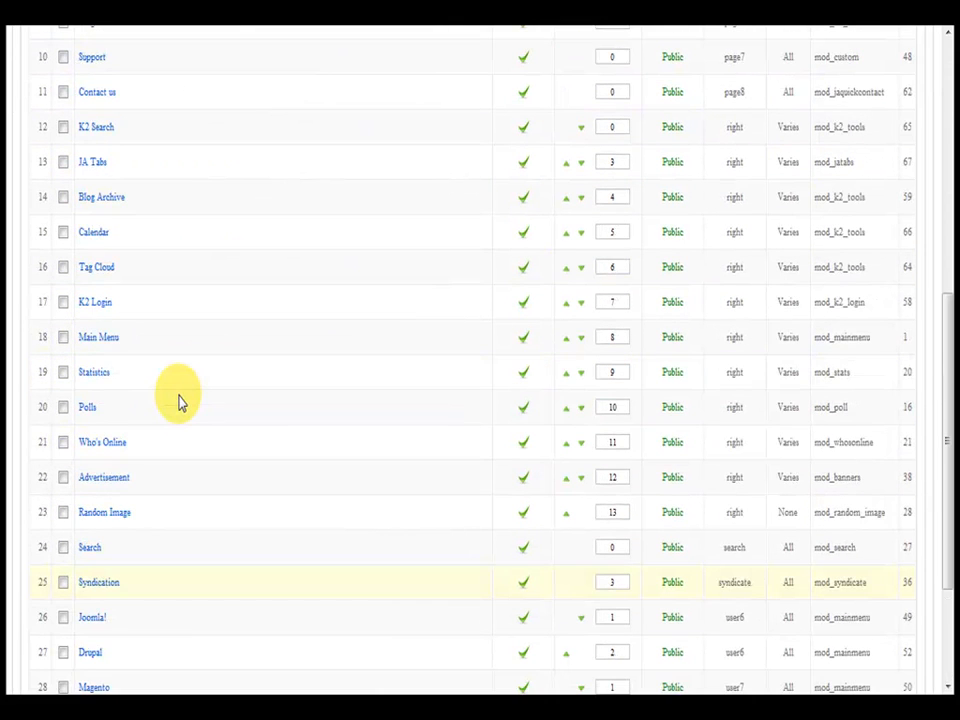
scroll(150, 380, "up", 3)
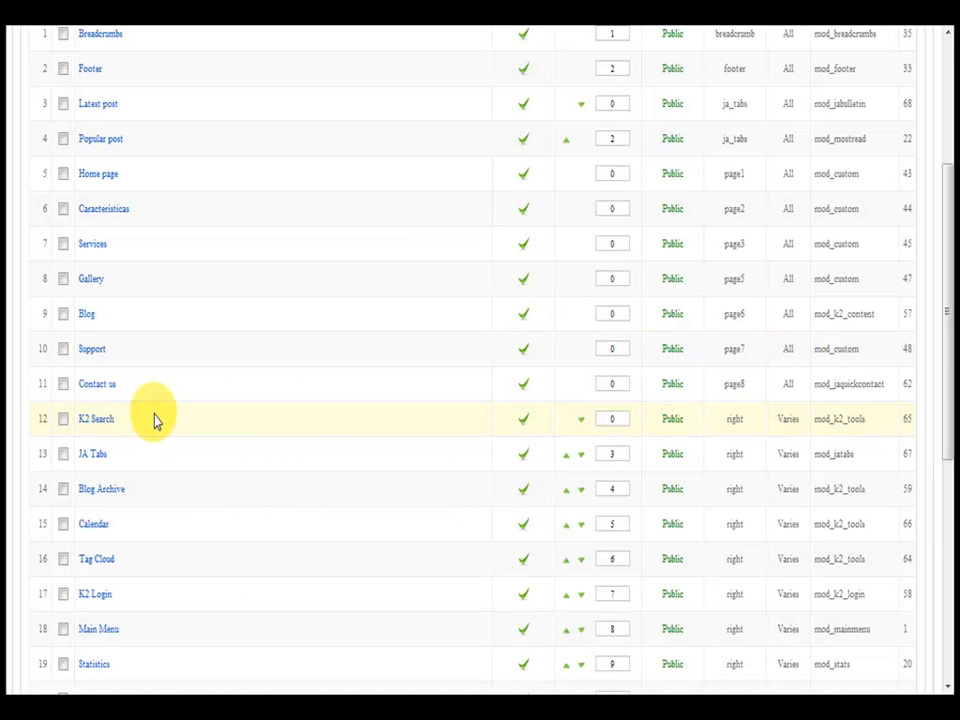
scroll(124, 390, "down", 3)
scroll(122, 381, "down", 5)
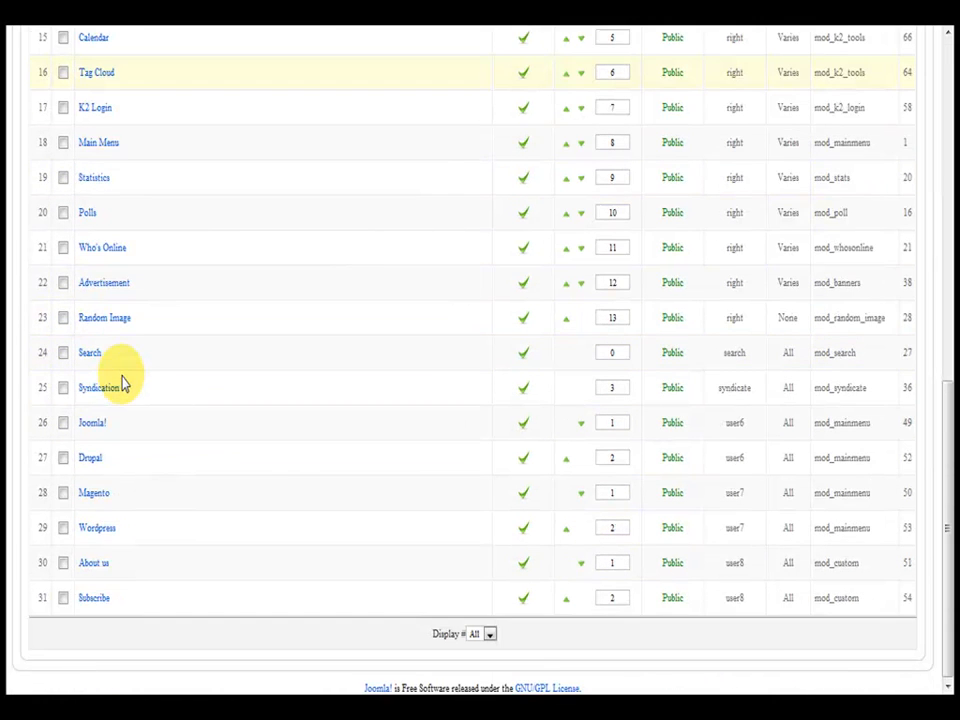
scroll(122, 381, "up", 10)
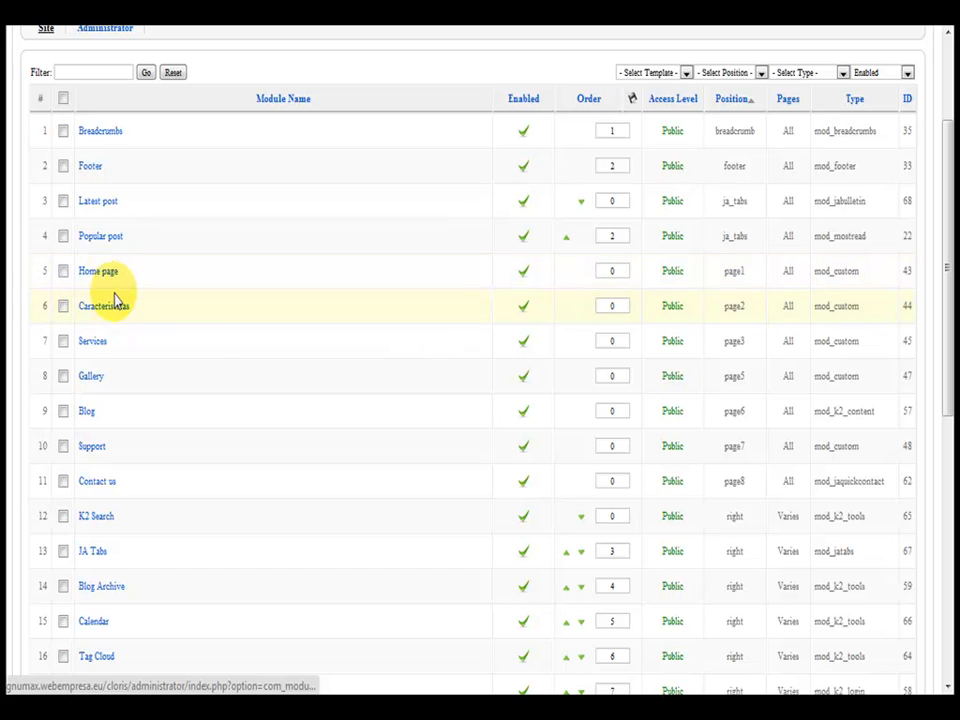
scroll(110, 435, "down", 5)
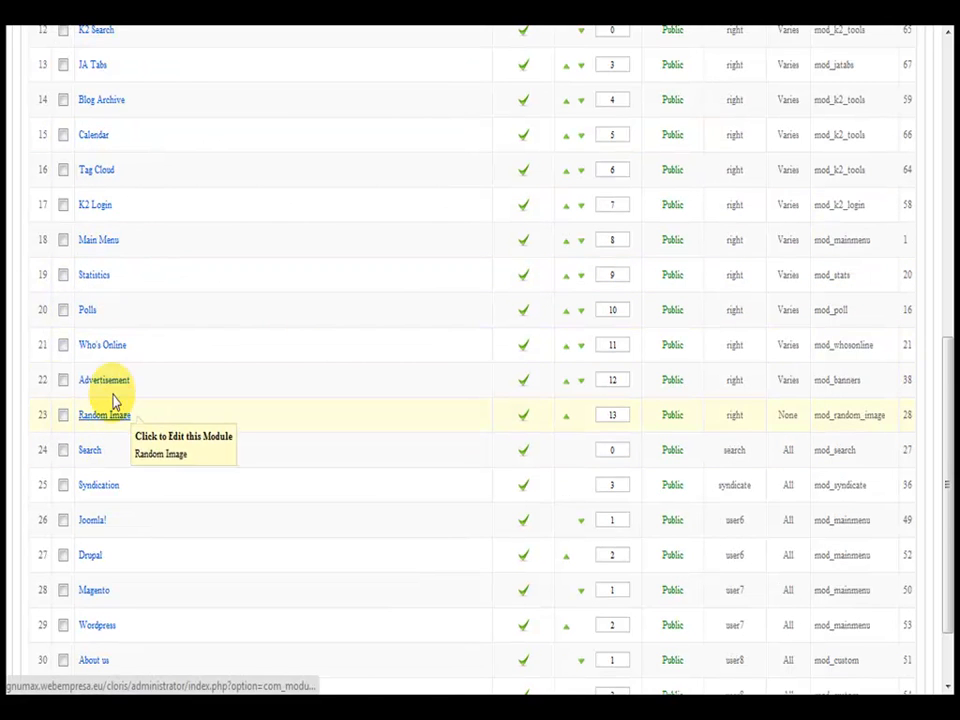
scroll(110, 420, "down", 2)
scroll(107, 325, "up", 5)
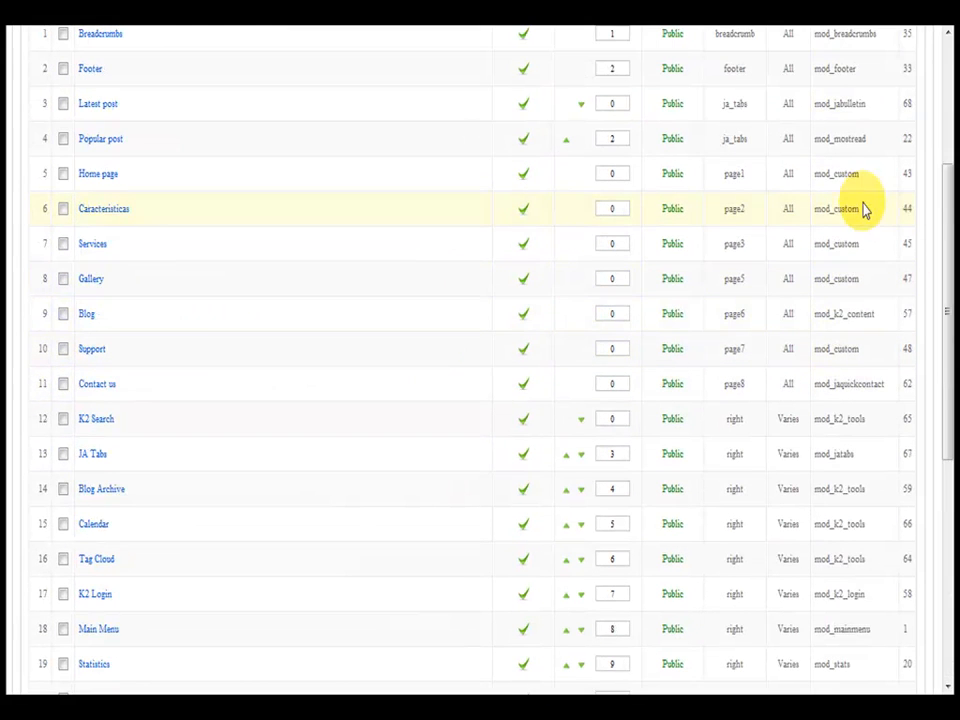
scroll(831, 210, "up", 2)
scroll(843, 420, "down", 1)
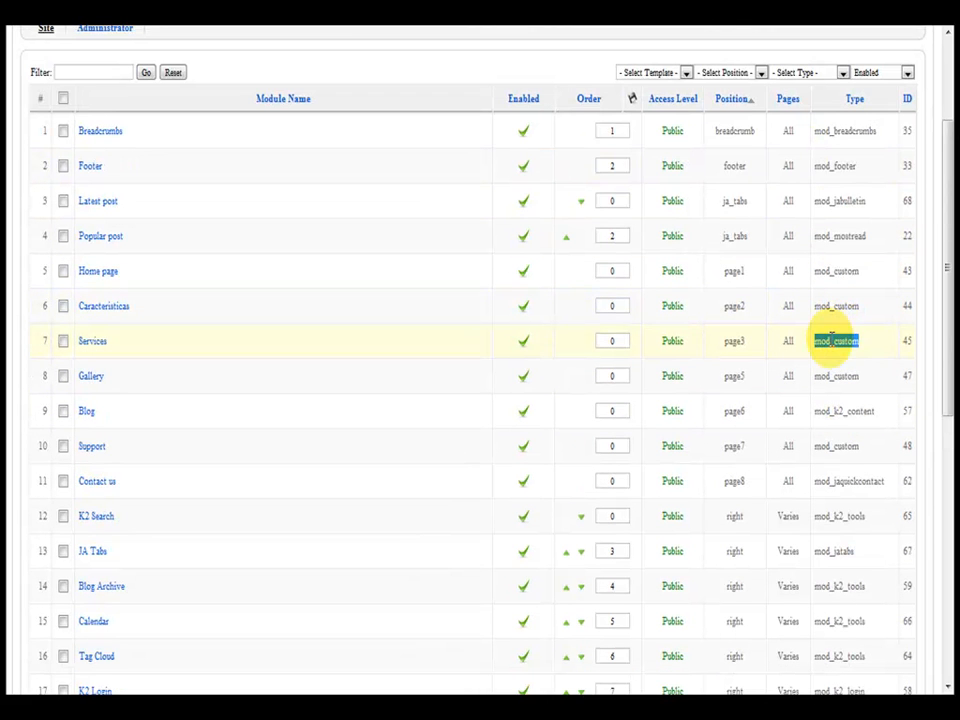
left_click(836, 411)
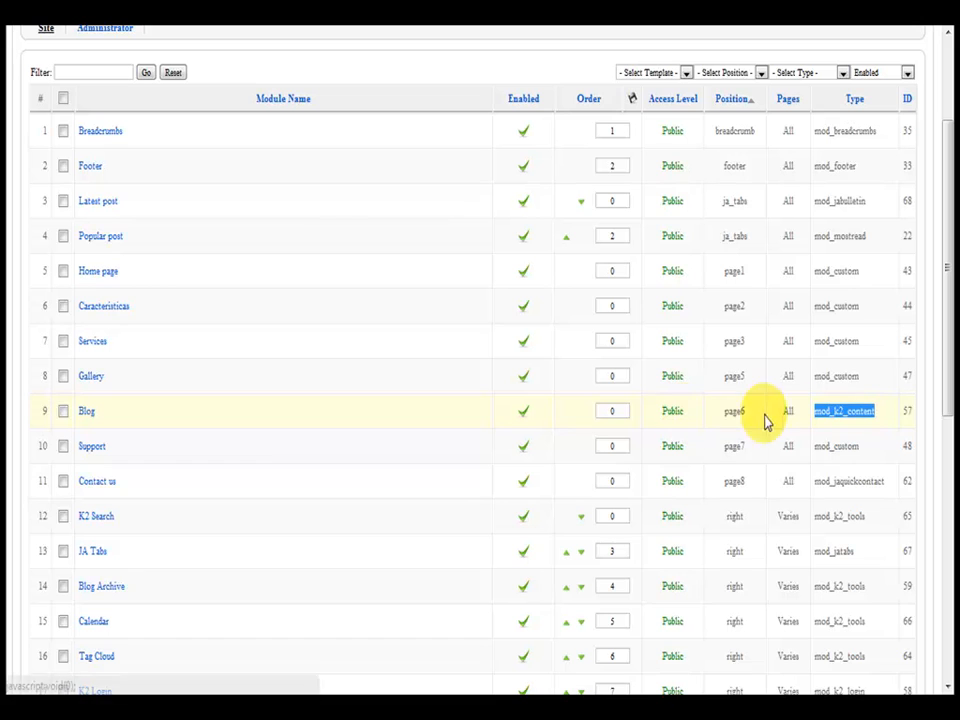
double_click(836, 377)
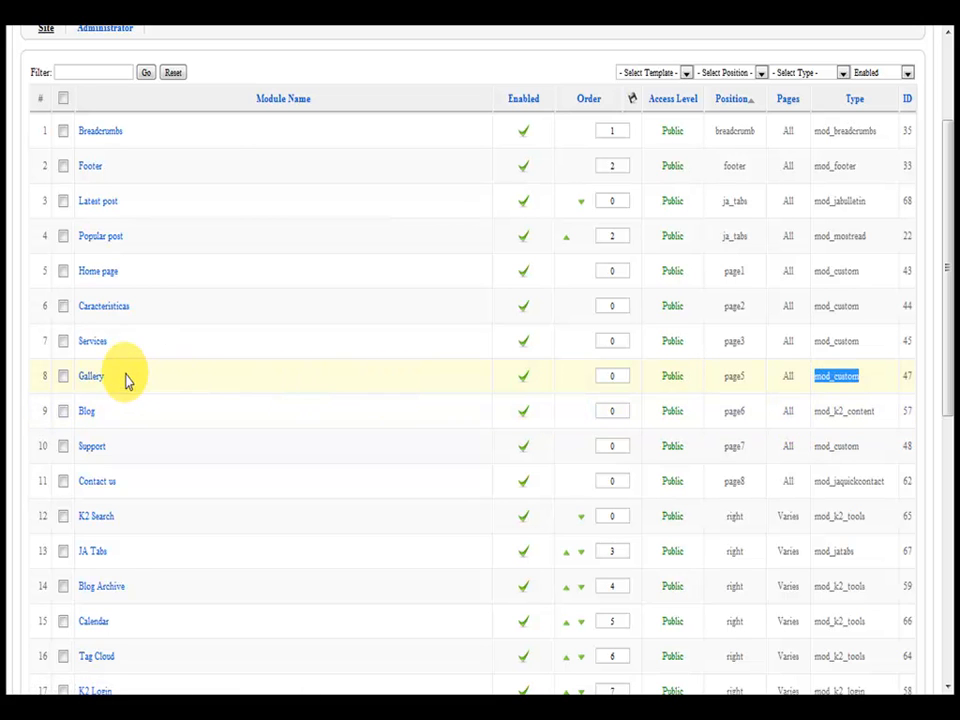
Step: Open the Gallery module for editing and examine its details, menu assignment and custom output content
left_click(91, 379)
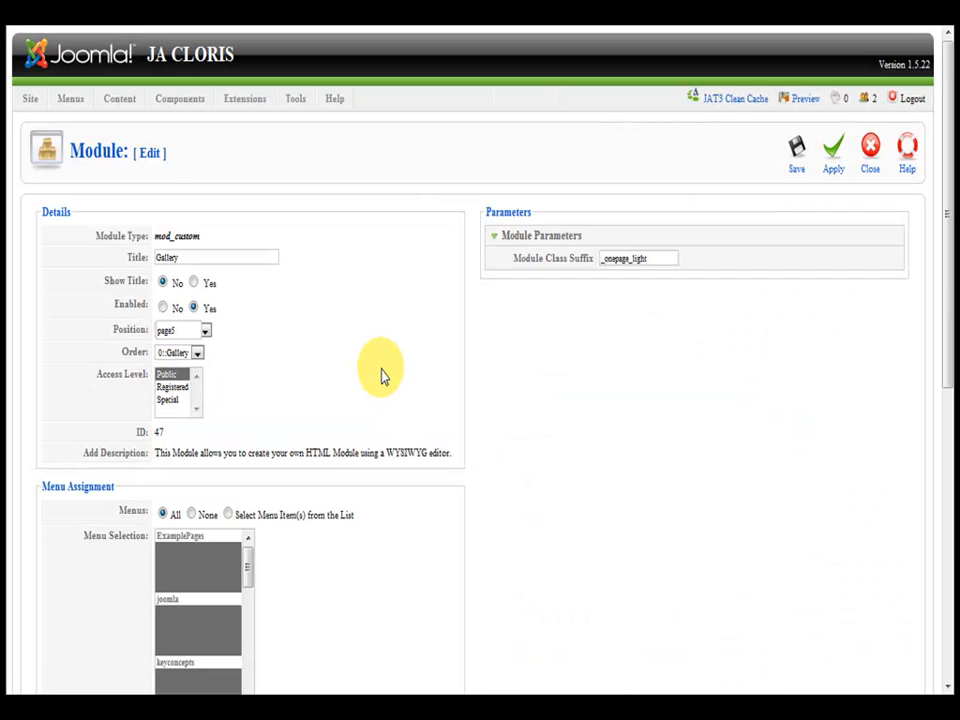
scroll(381, 370, "down", 5)
scroll(328, 364, "down", 5)
scroll(320, 385, "down", 3)
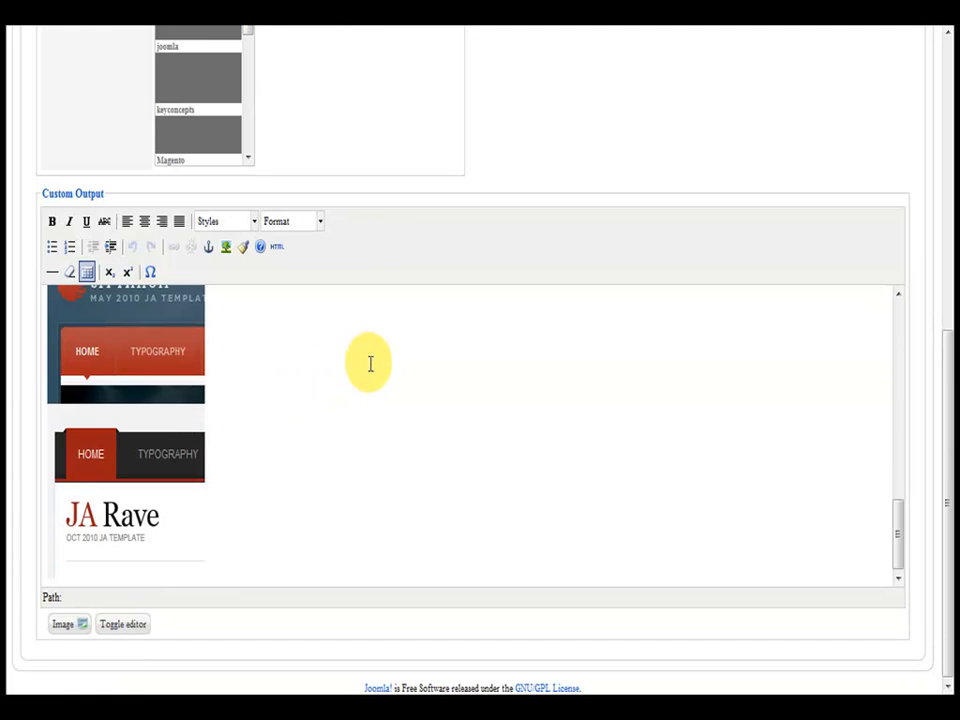
scroll(186, 439, "up", 10)
scroll(167, 438, "up", 3)
scroll(544, 386, "down", 6)
scroll(188, 386, "up", 6)
Step: Retitle the Gallery module as "Galeria", save it, and check the gallery section on the public site and the module list
left_click(182, 257)
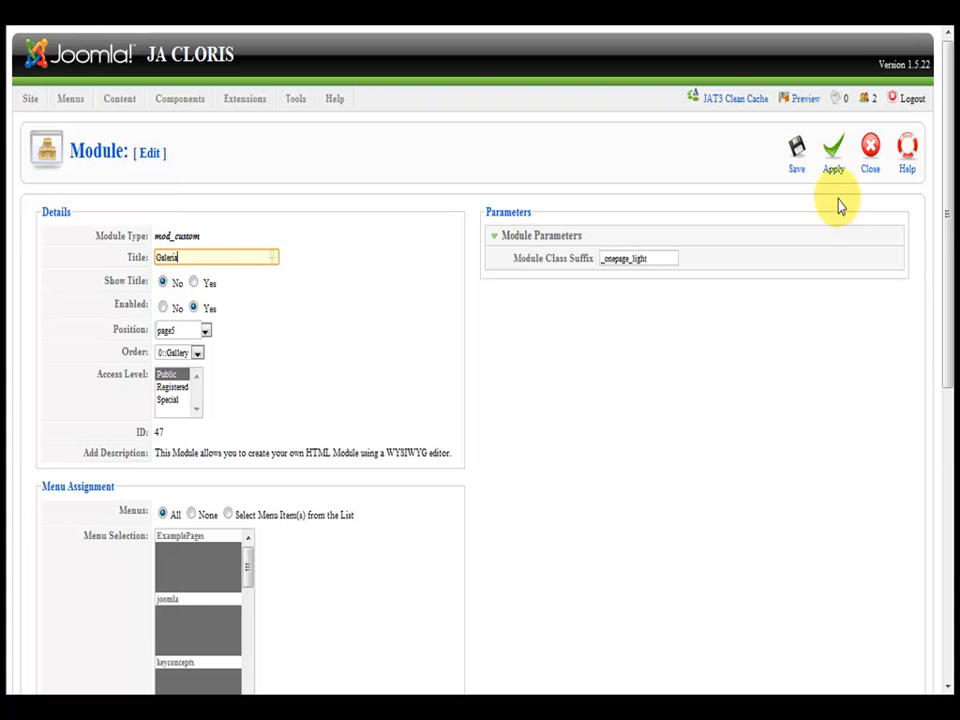
left_click(796, 160)
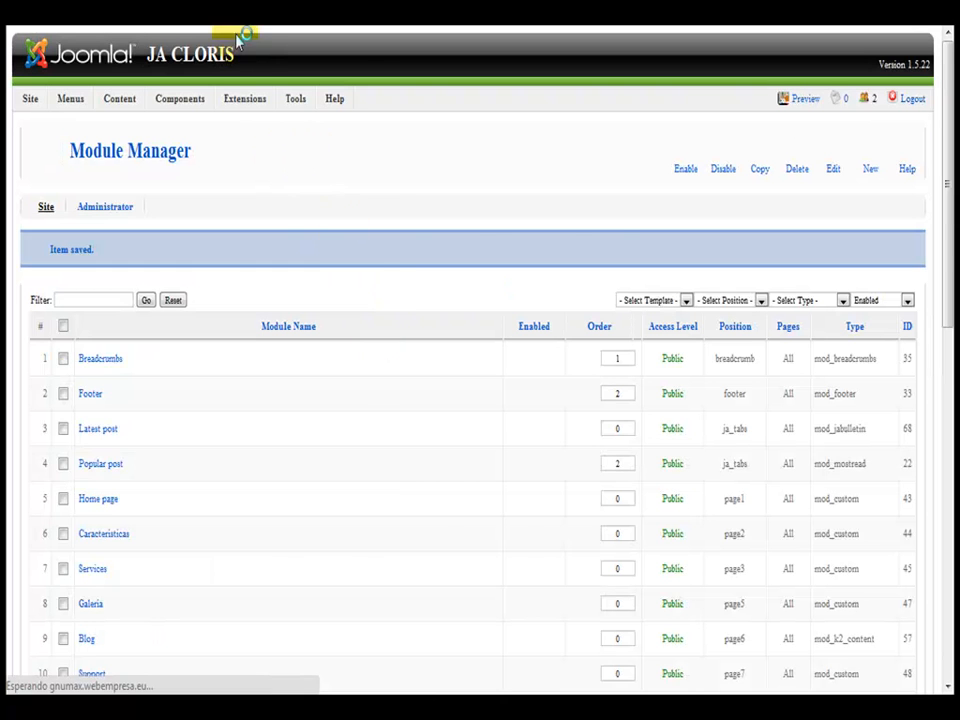
left_click(196, 14)
left_click(253, 47)
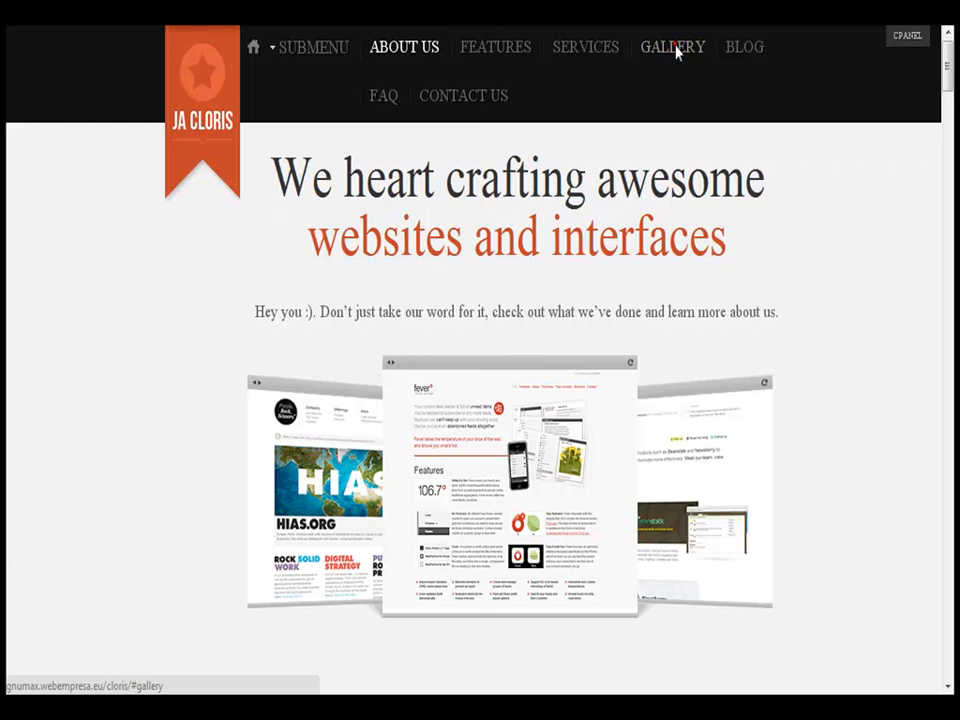
left_click(673, 47)
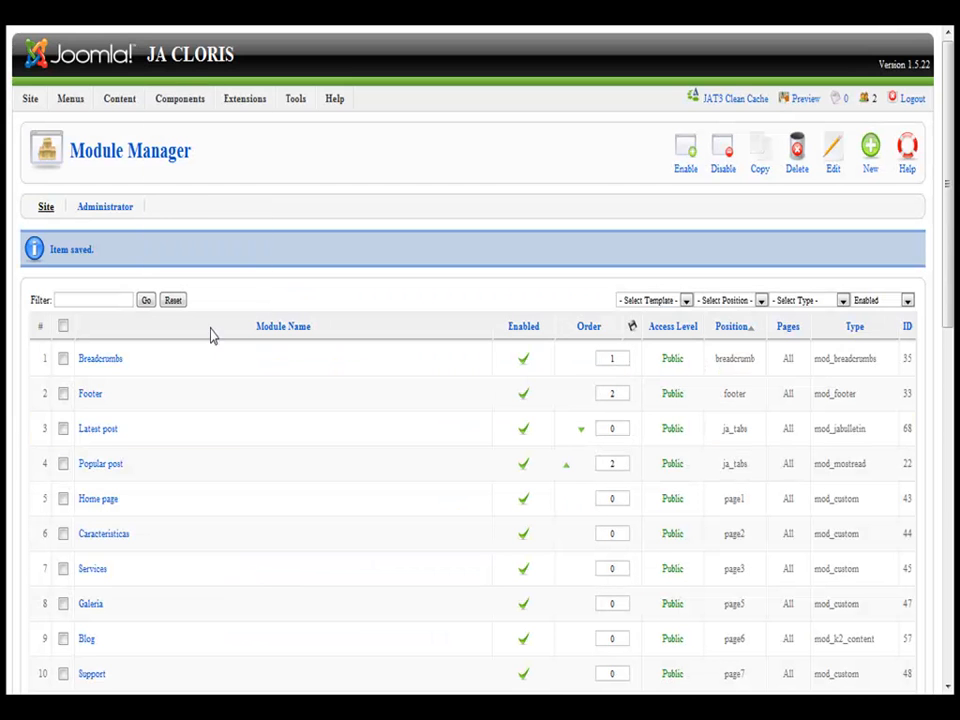
scroll(212, 334, "down", 3)
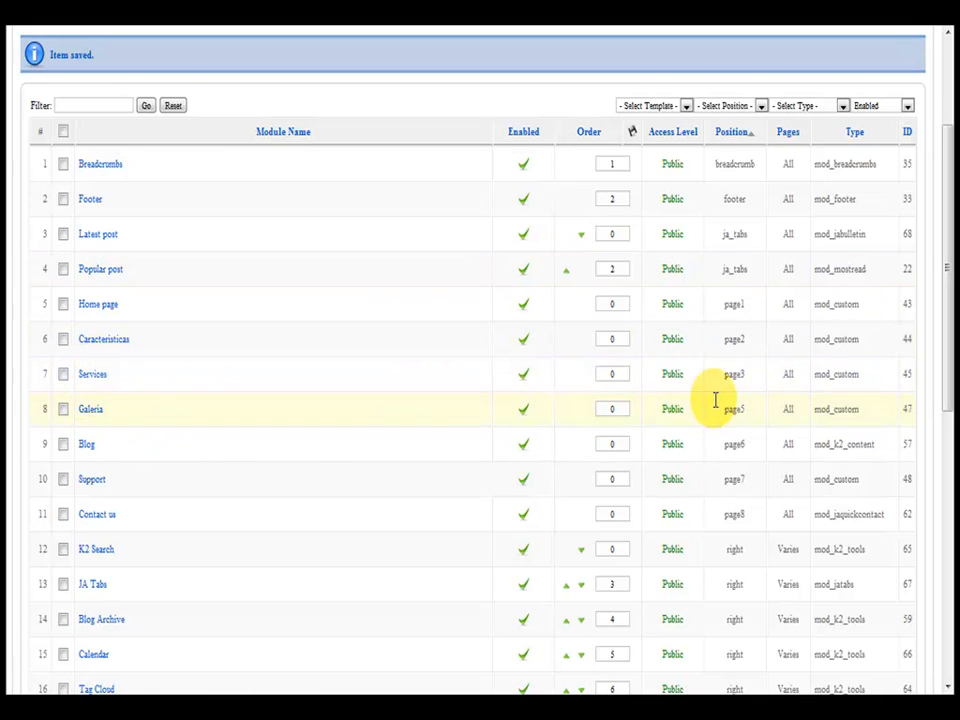
Step: Compare the page1 and page2 module positions in the module list with the menu sections on the public site
double_click(735, 305)
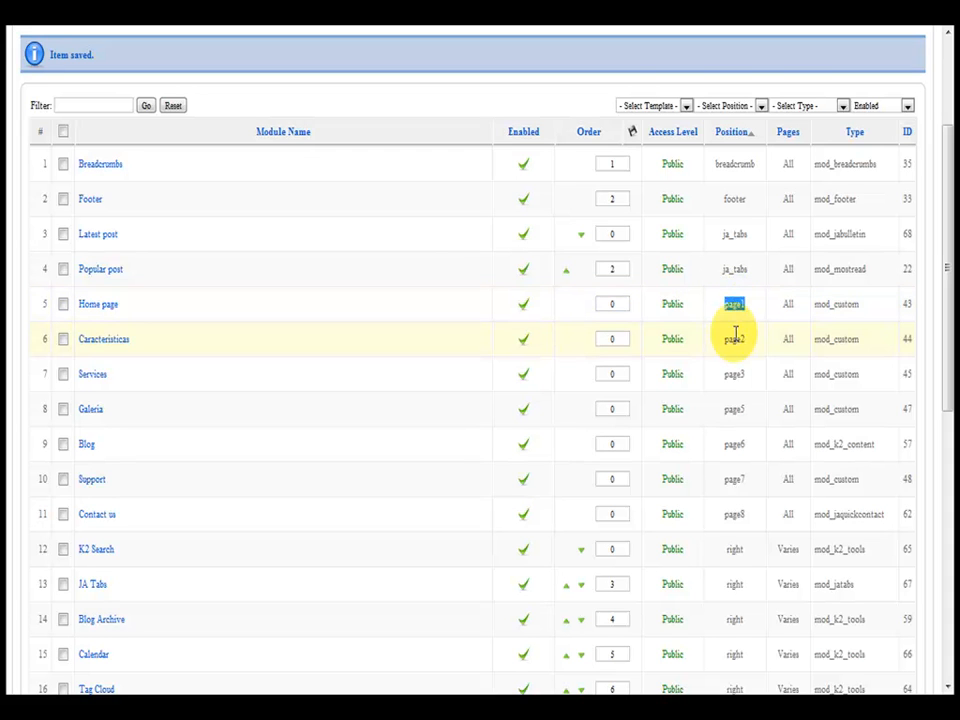
left_click(735, 337)
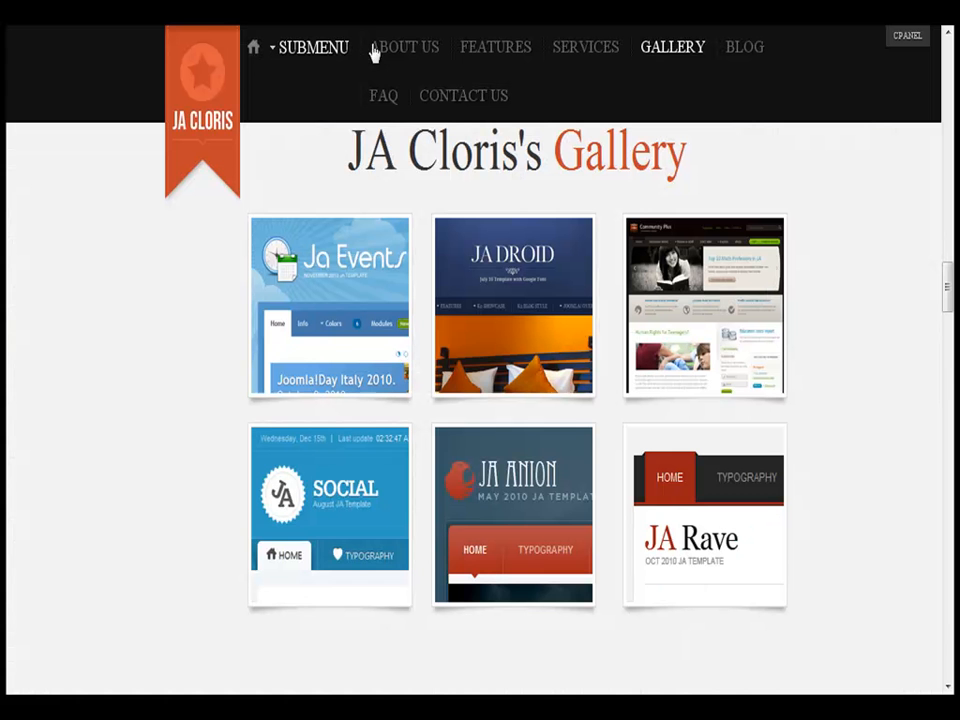
mouse_move(321, 38)
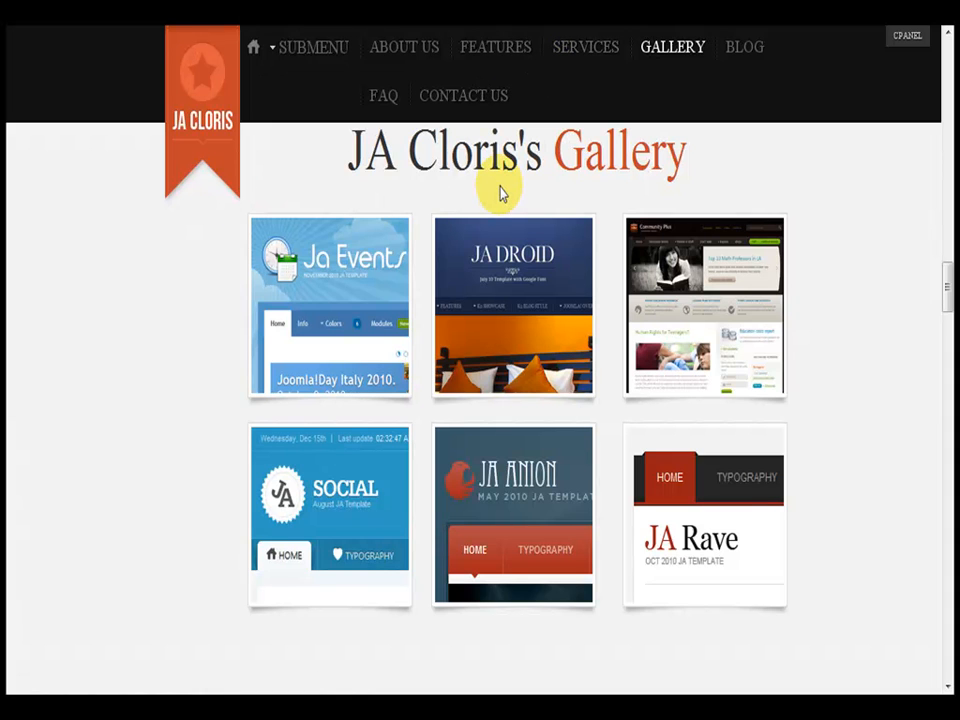
mouse_move(287, 38)
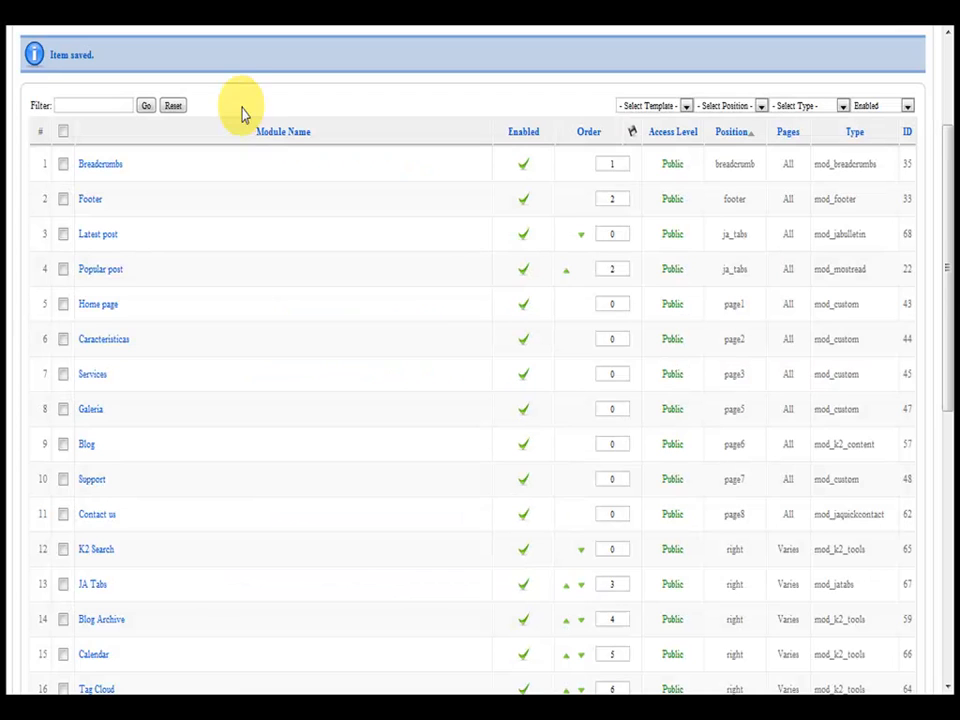
Step: Open the ninjaXplorer component and enter the site's templates directory
scroll(220, 112, "up", 4)
mouse_move(175, 108)
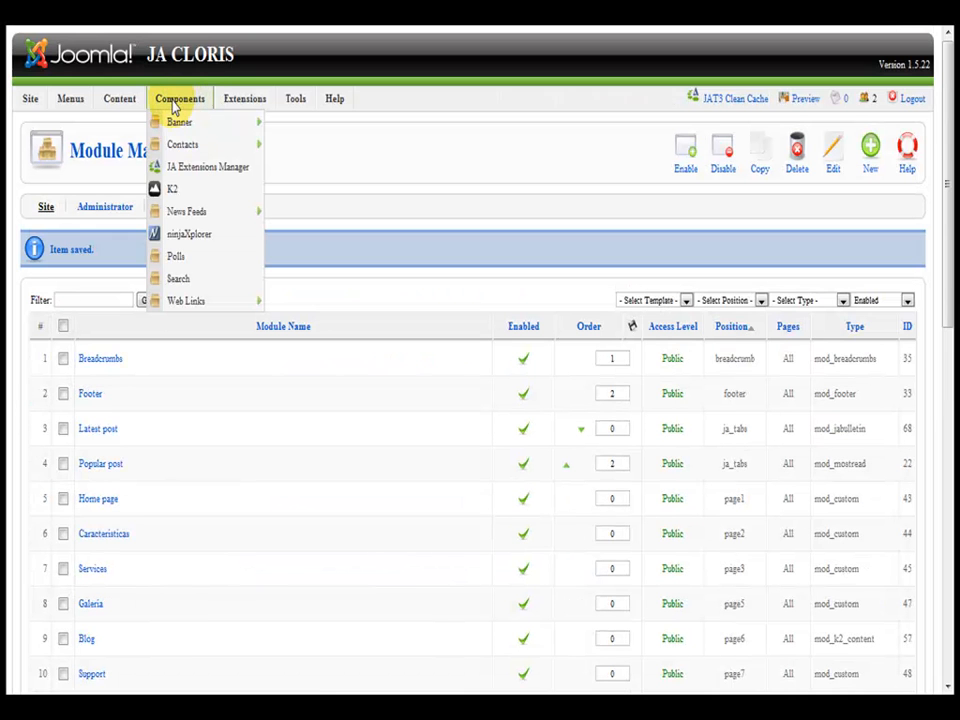
left_click(189, 237)
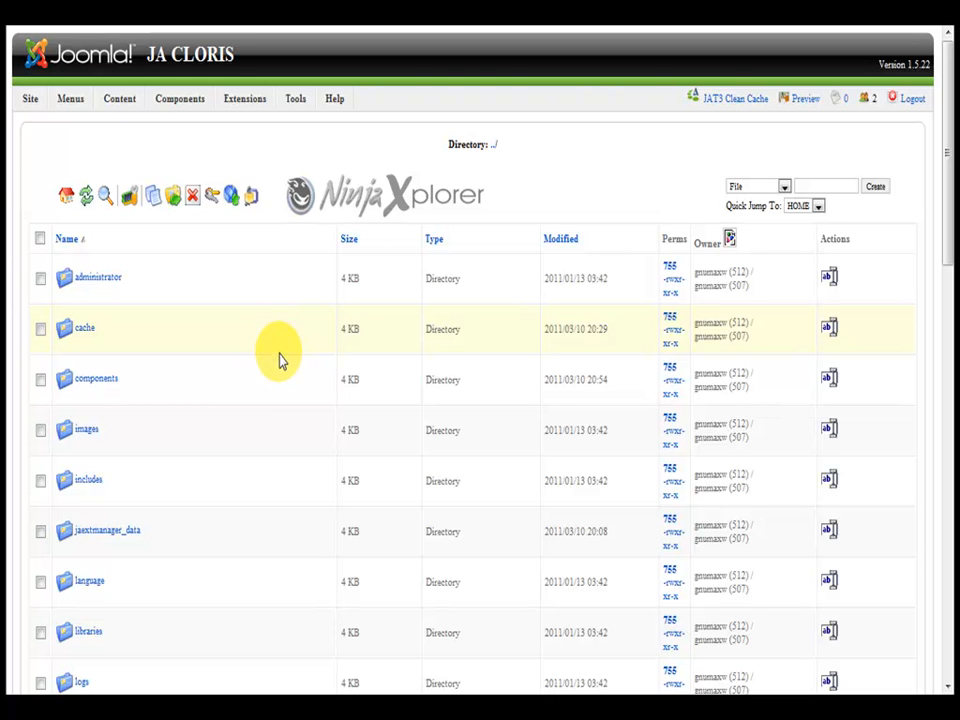
scroll(227, 384, "down", 3)
scroll(210, 390, "down", 3)
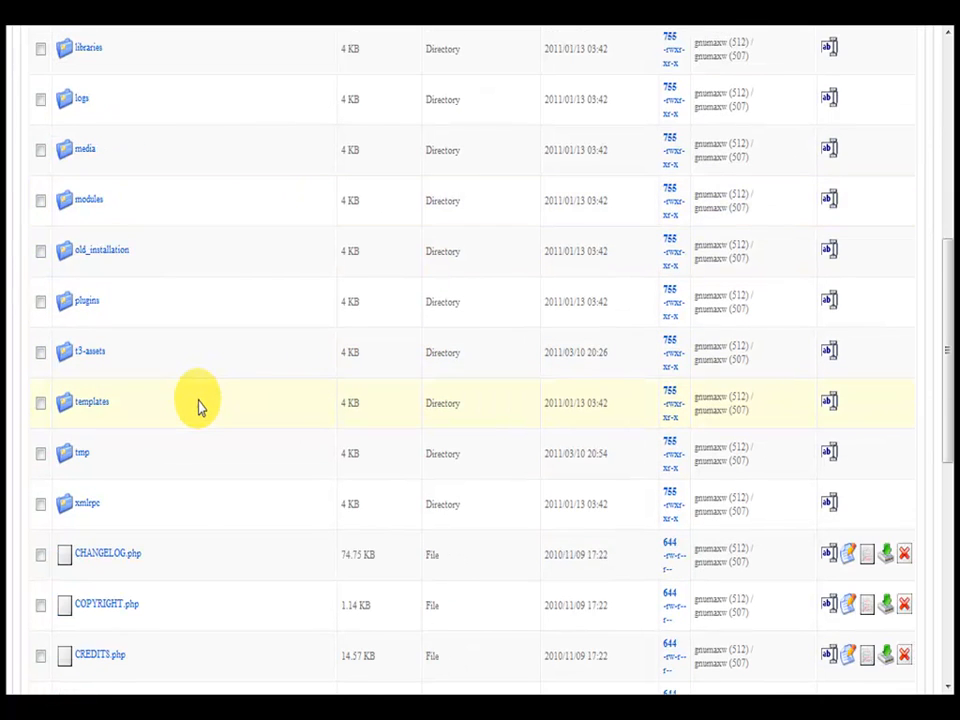
left_click(100, 406)
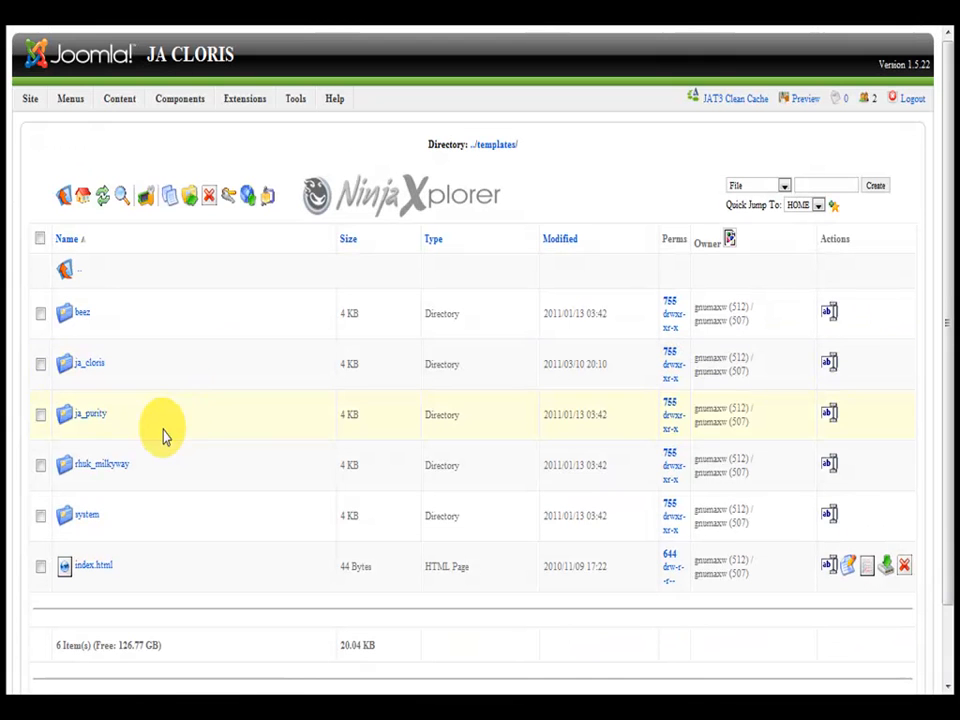
Step: Try to browse into the layouts folder under ja_cloris/core/etc with ninjaXplorer, and return from the resulting page
left_click(92, 365)
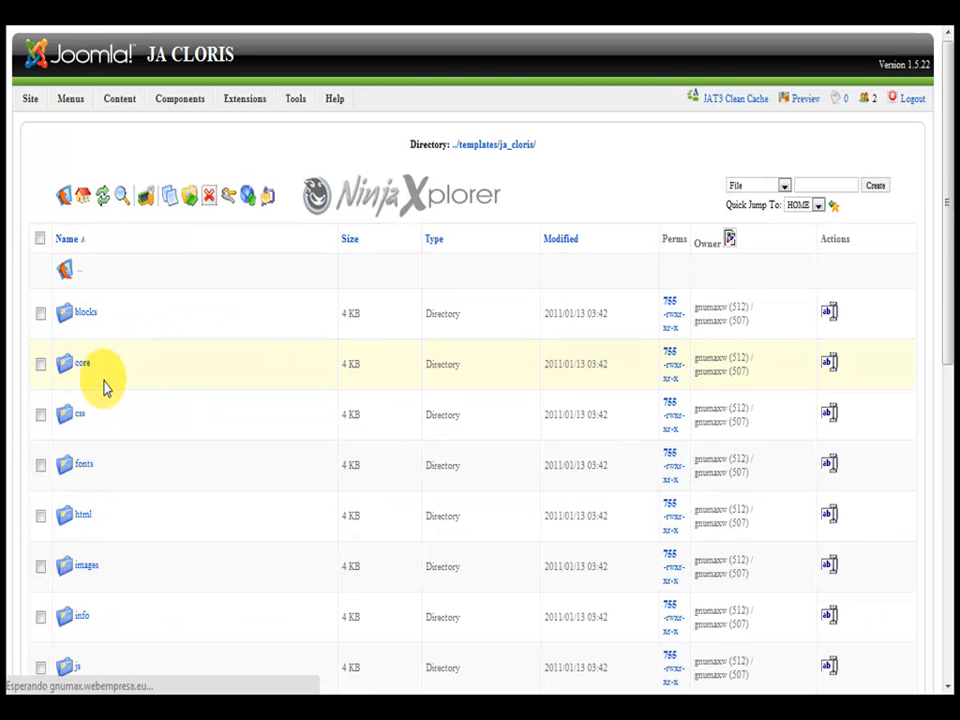
left_click(83, 366)
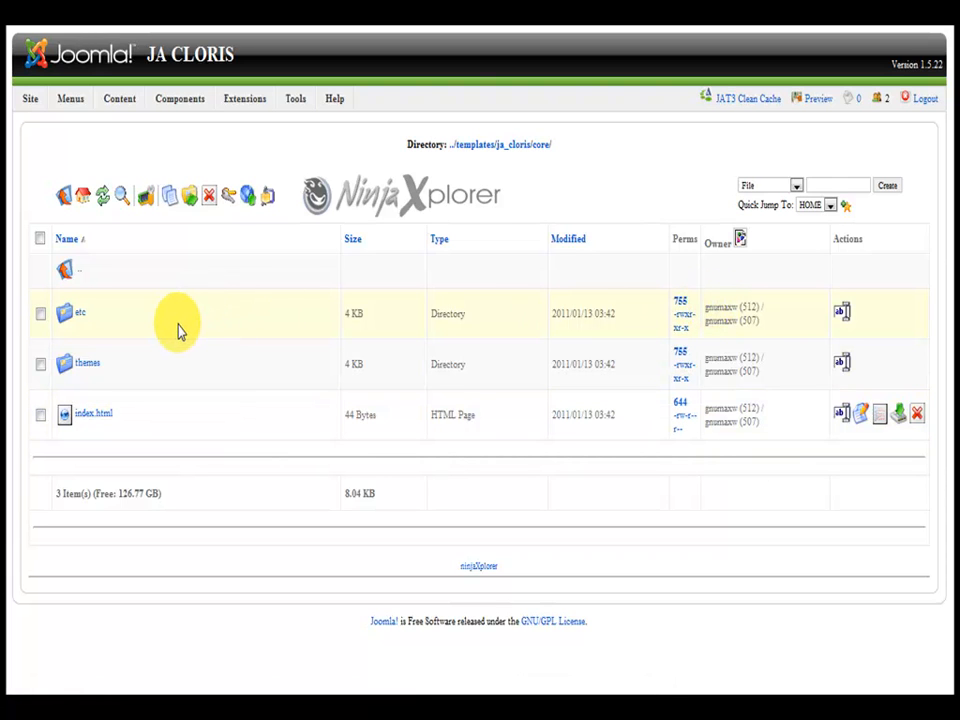
left_click(81, 316)
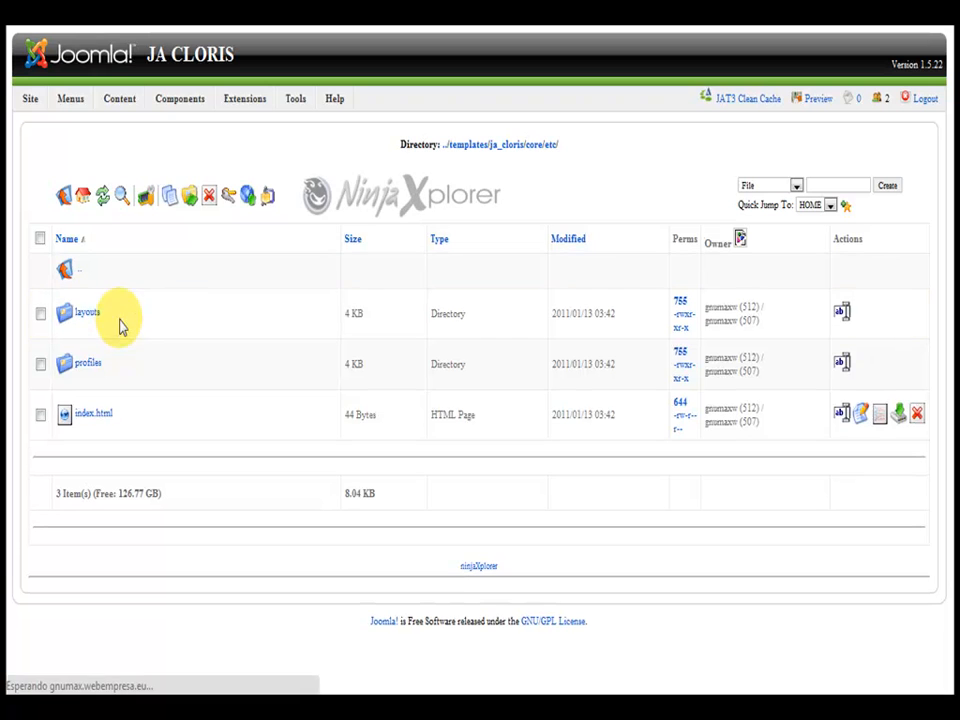
left_click(90, 320)
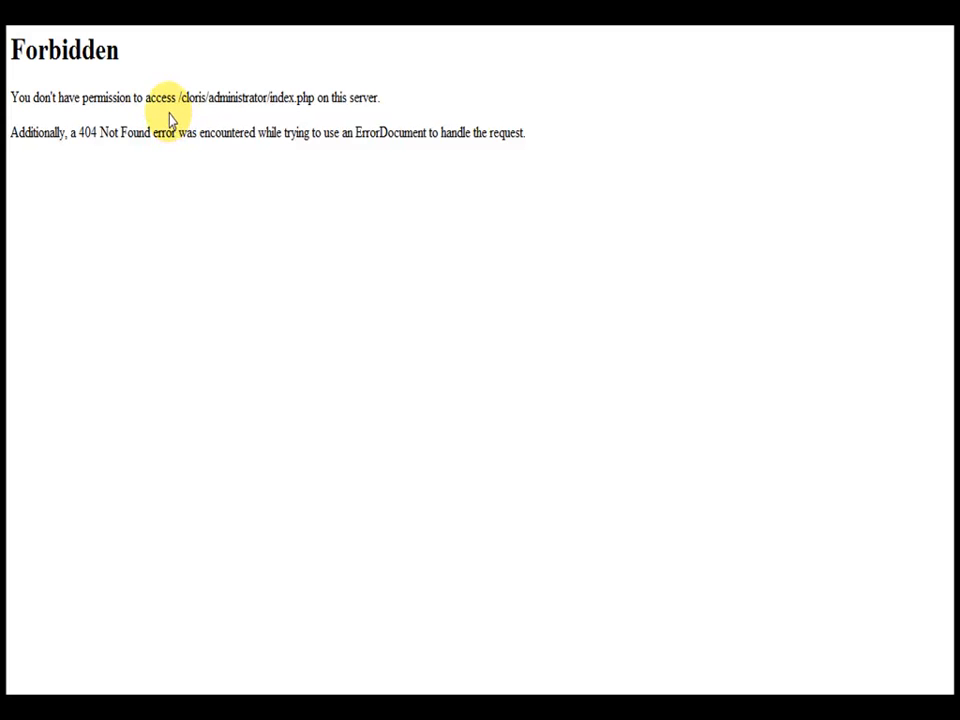
key("alt+Left")
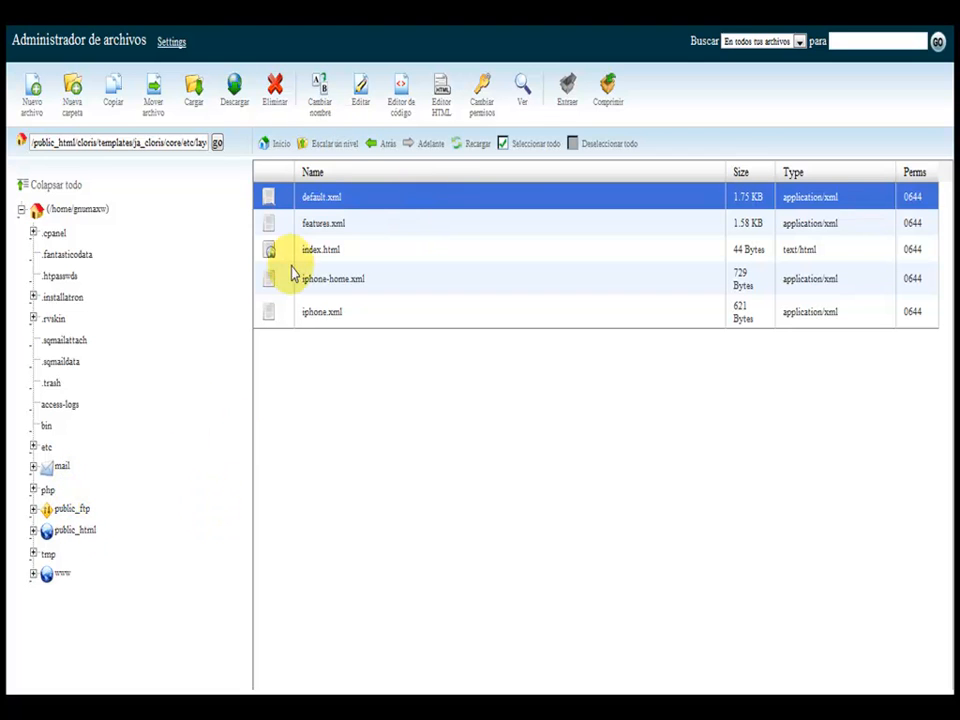
Step: In the hosting file manager, go to the folder /public_html/cloris/templates/ja_cloris
left_click_drag(163, 142, 215, 143)
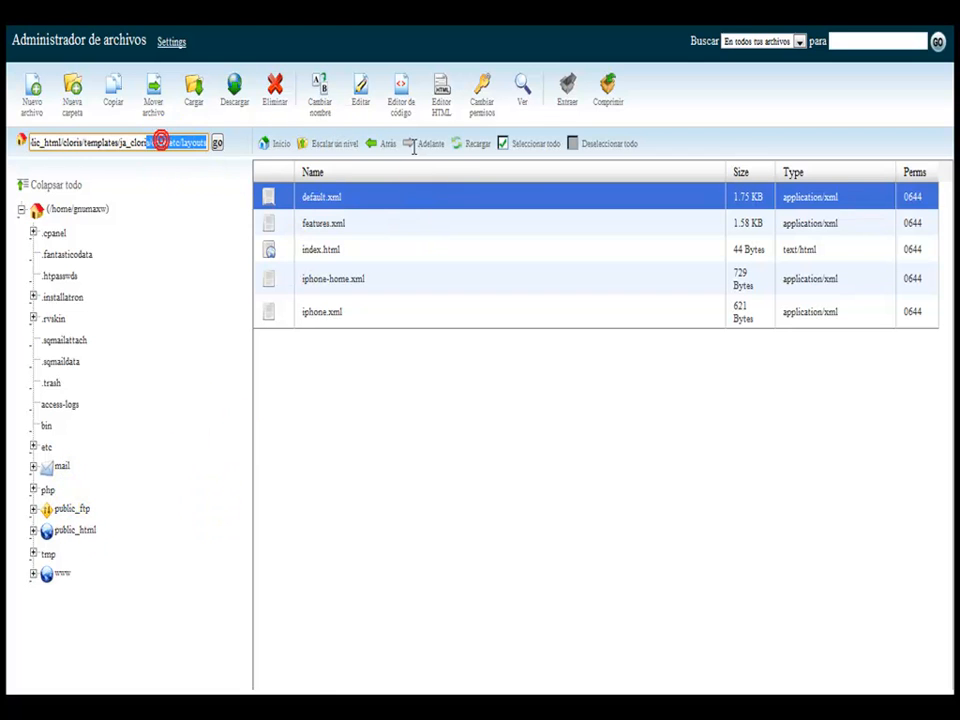
key("BackSpace")
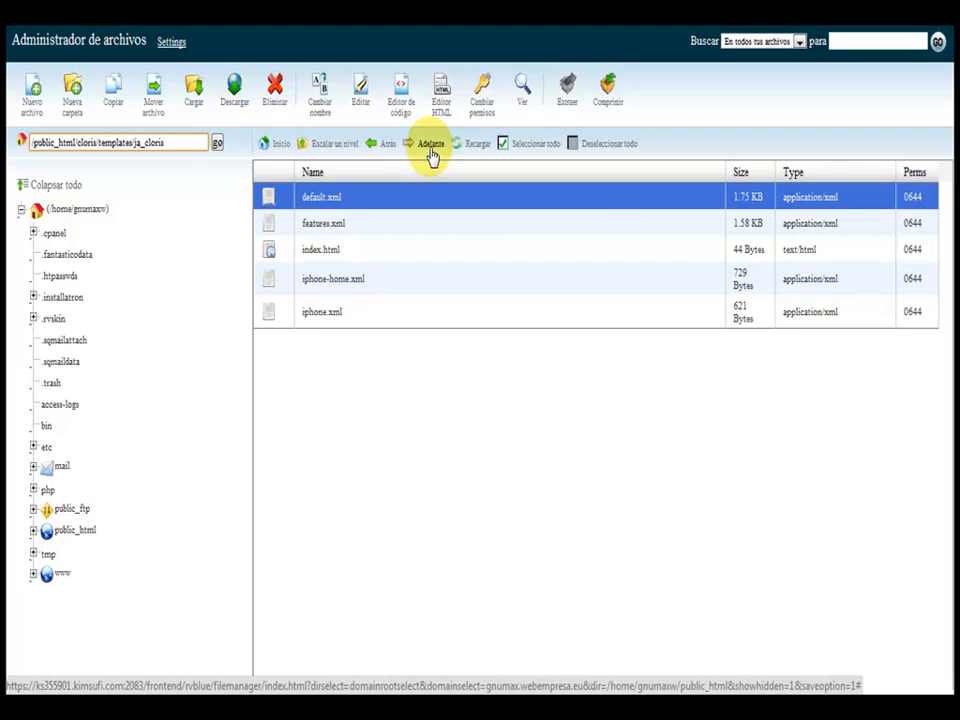
left_click(217, 144)
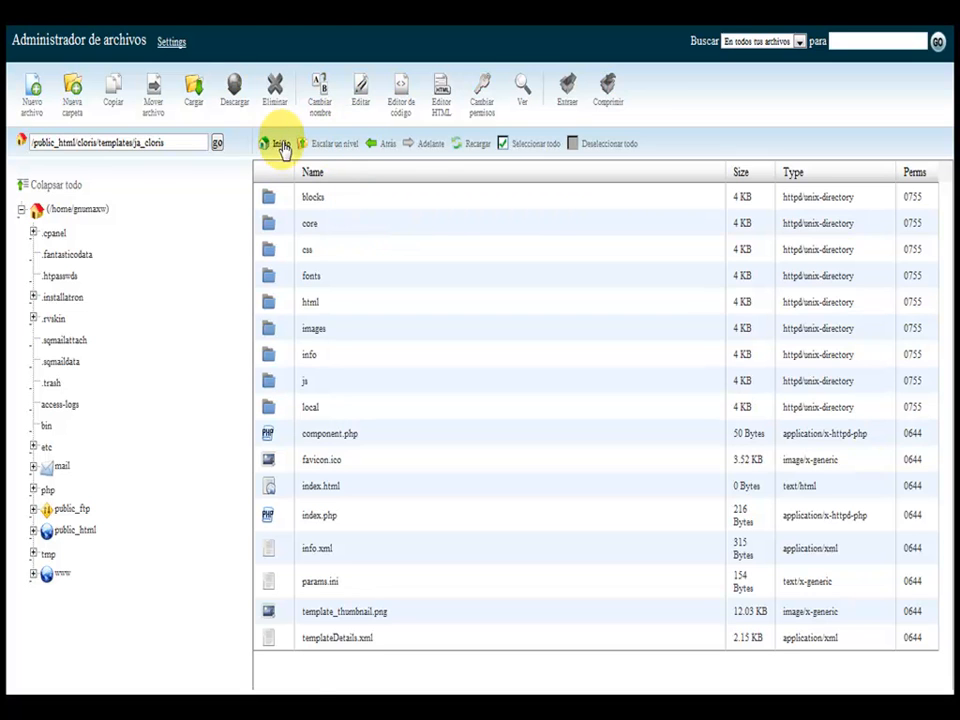
Step: Go to the site root folder /public_html/cloris and look through its files and folders
left_click_drag(97, 142, 193, 146)
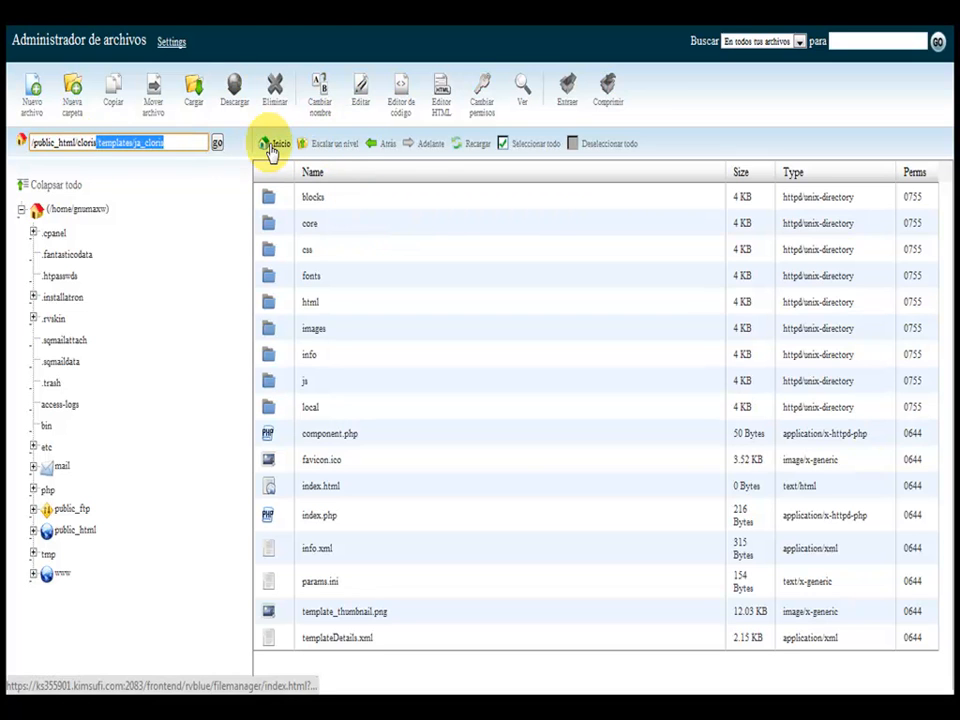
left_click(216, 144)
scroll(396, 311, "down", 2)
scroll(390, 295, "up", 2)
scroll(378, 265, "down", 2)
scroll(375, 430, "down", 2)
scroll(369, 380, "up", 5)
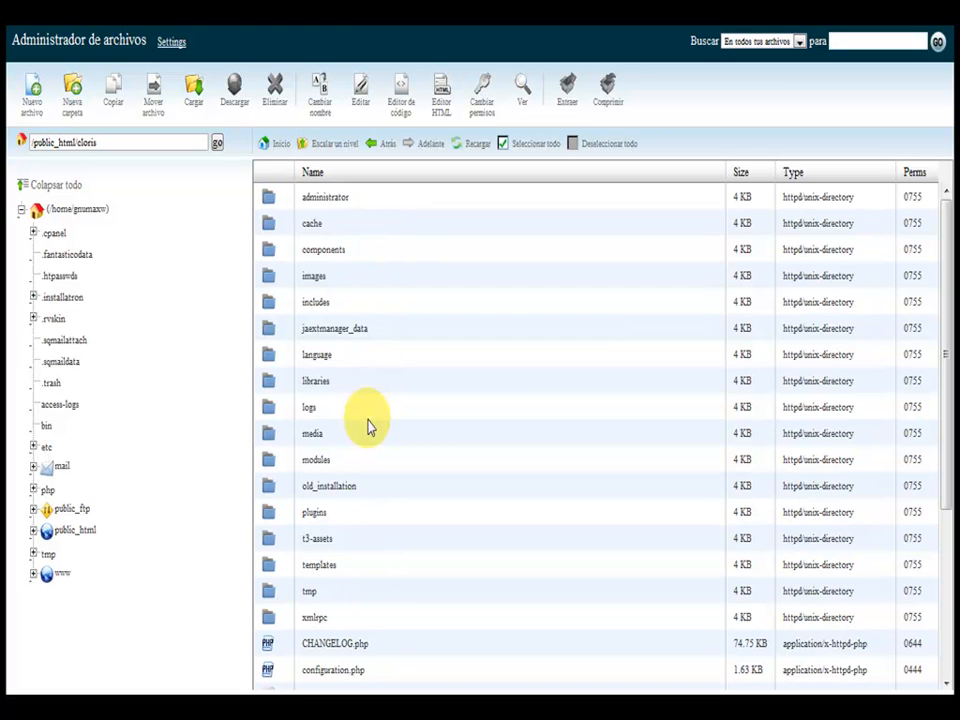
Step: Navigate through templates, ja_cloris, core and etc into the layouts folder, checking the permissions of the folder and its files
double_click(352, 572)
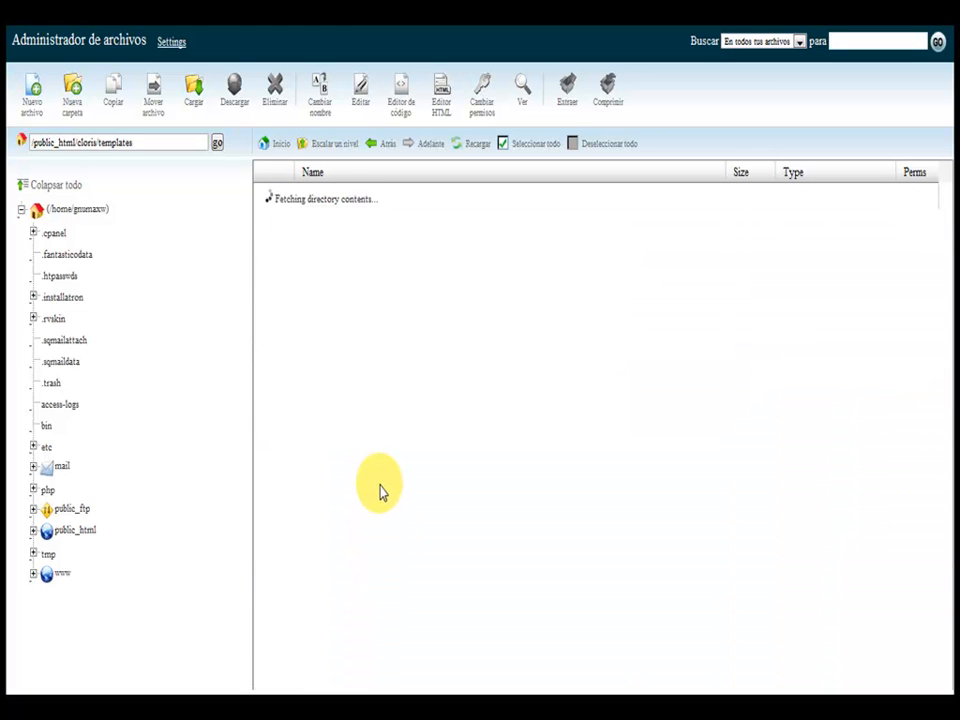
double_click(349, 224)
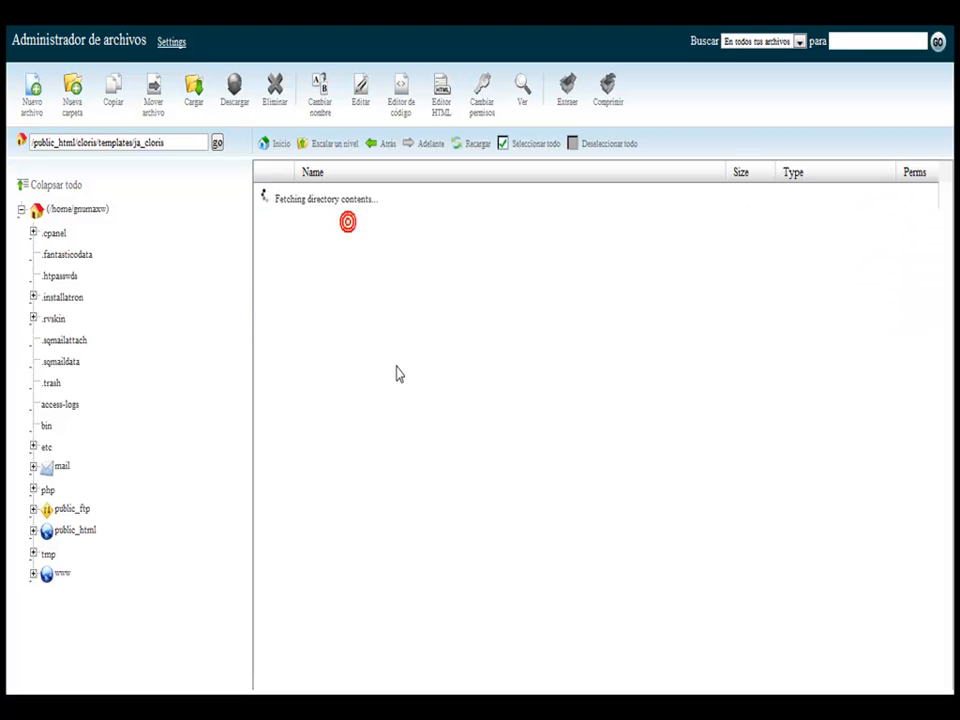
double_click(334, 221)
double_click(338, 199)
left_click(341, 200)
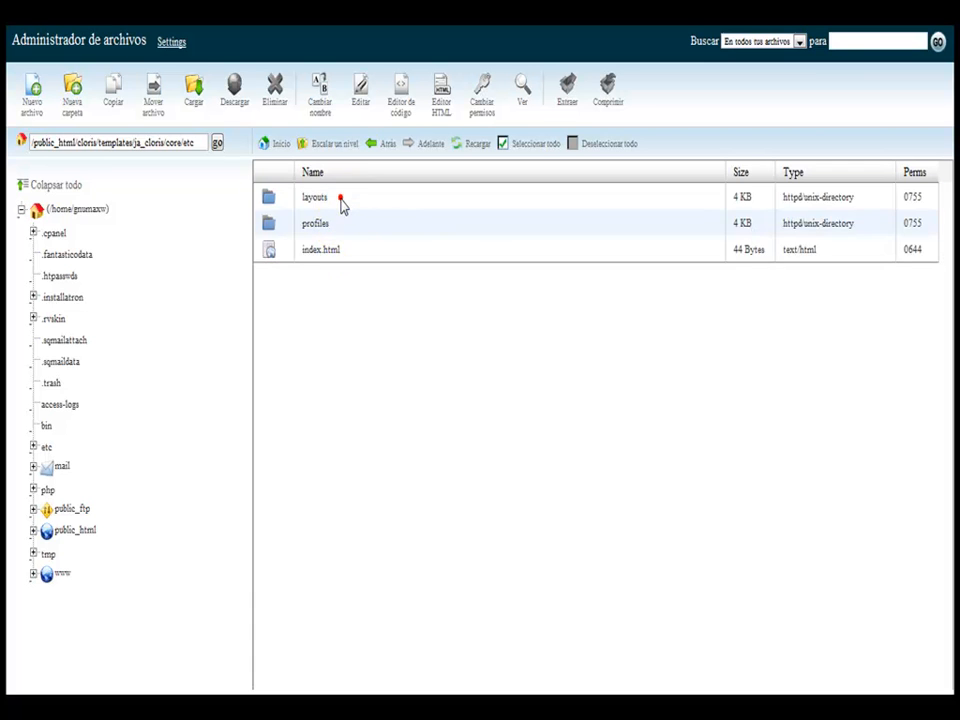
double_click(341, 200)
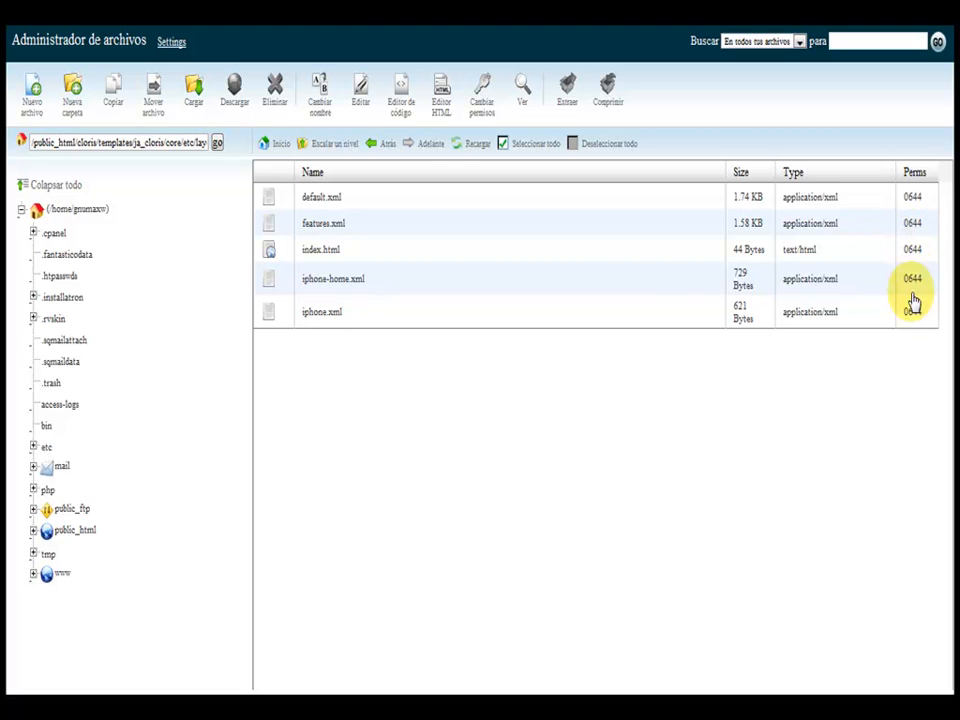
left_click(346, 145)
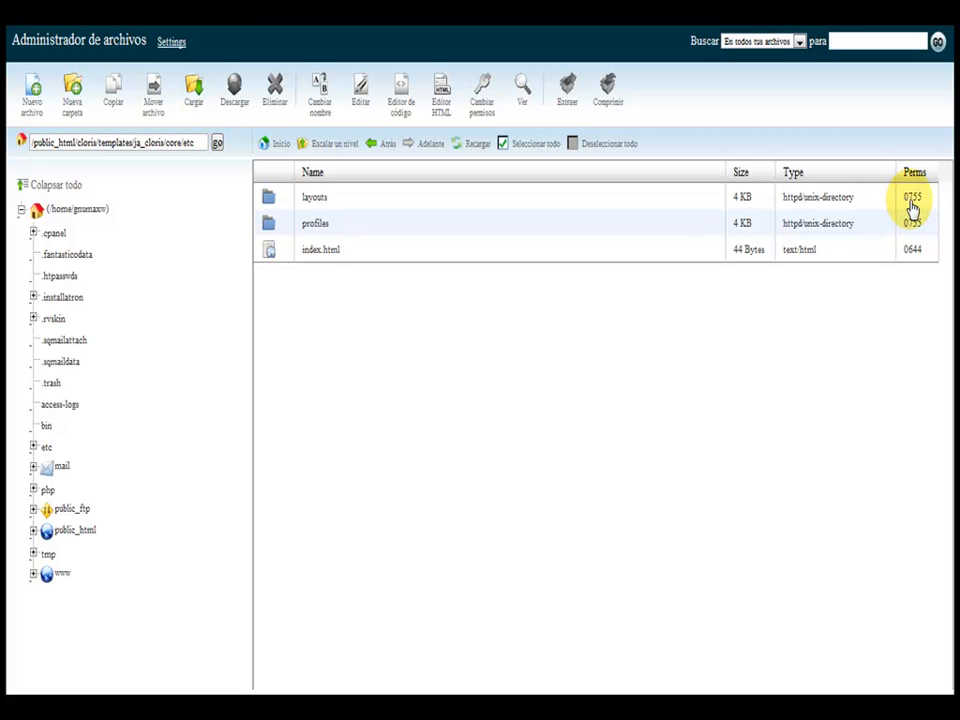
double_click(797, 201)
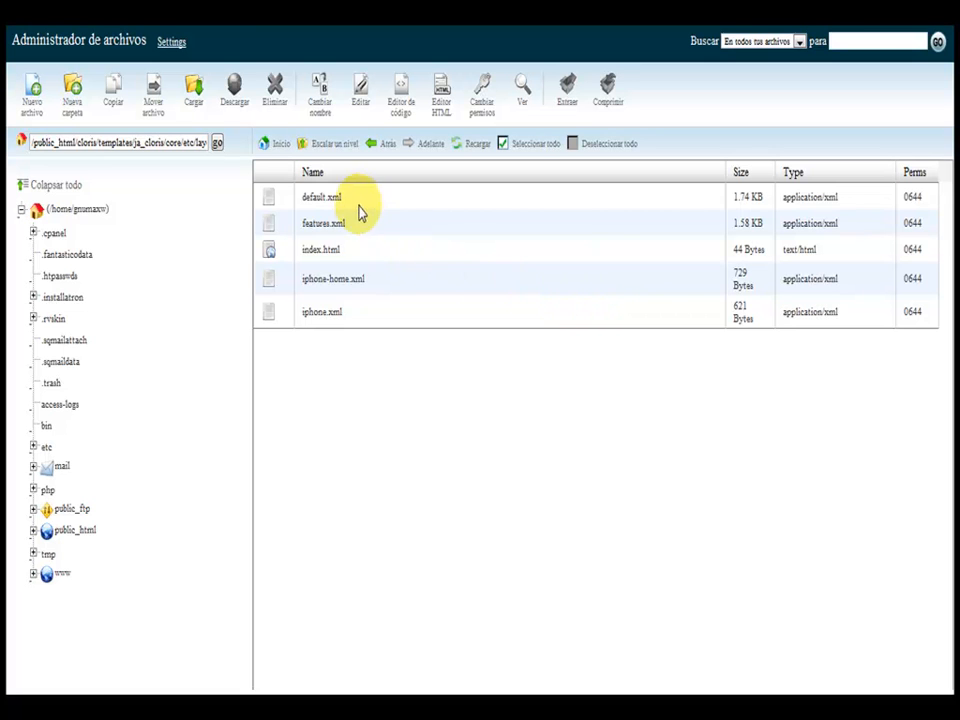
Step: Open default.xml from the layouts folder in the code editor with utf-8 encoding
double_click(308, 196)
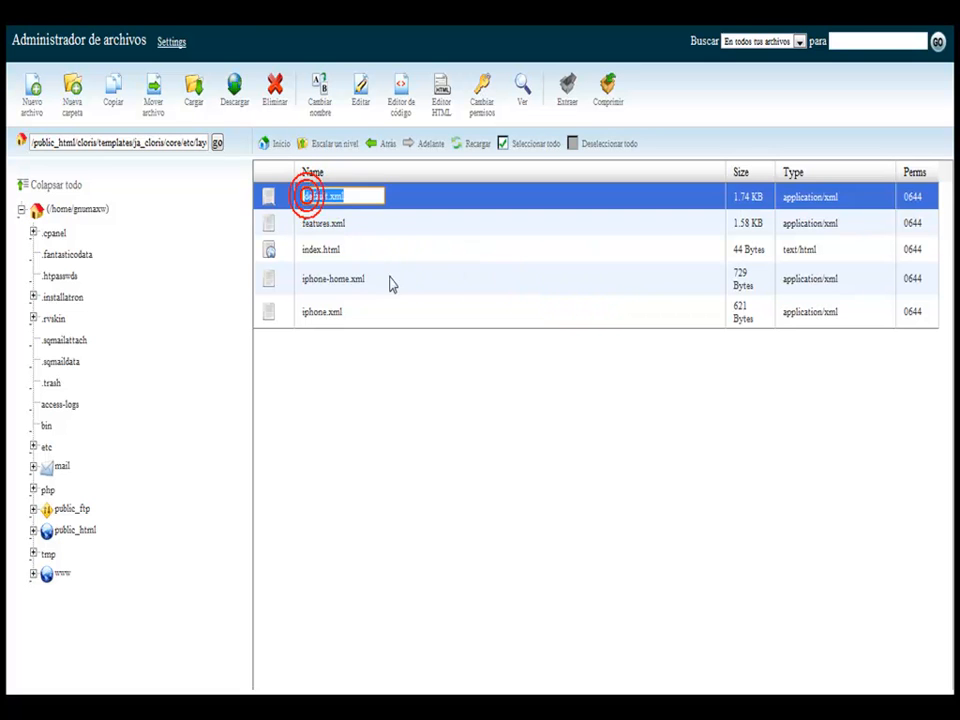
left_click(400, 201)
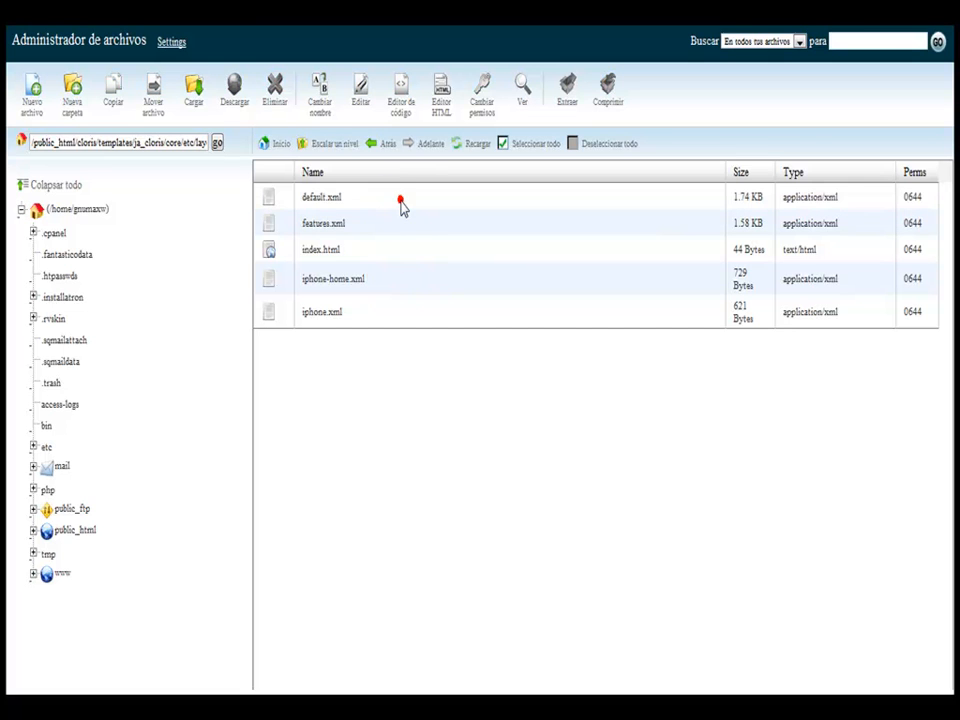
left_click(393, 204)
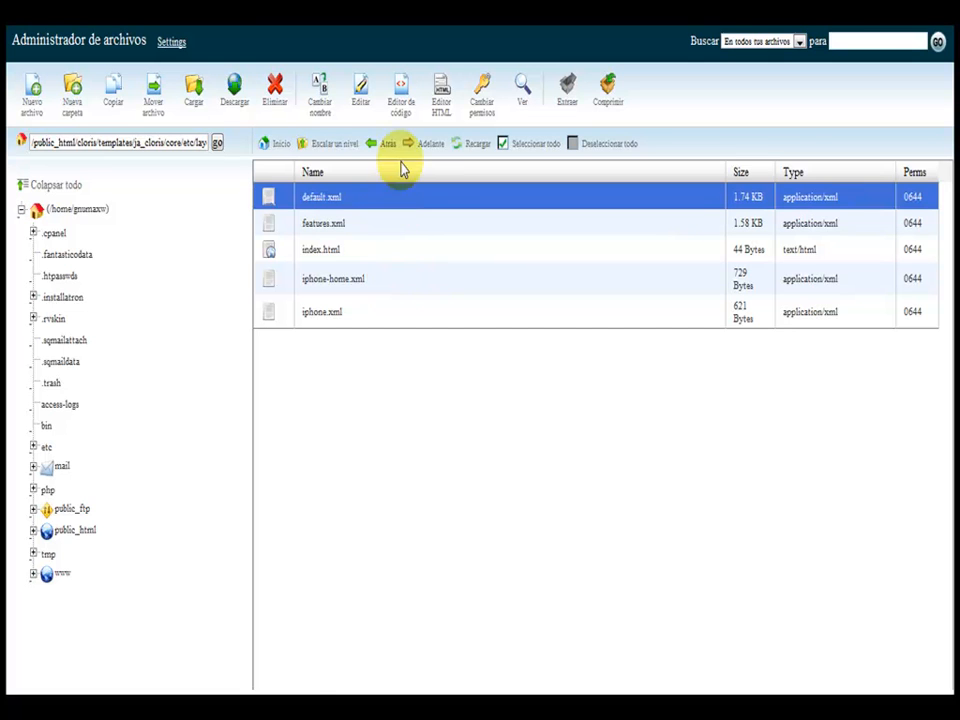
left_click(400, 106)
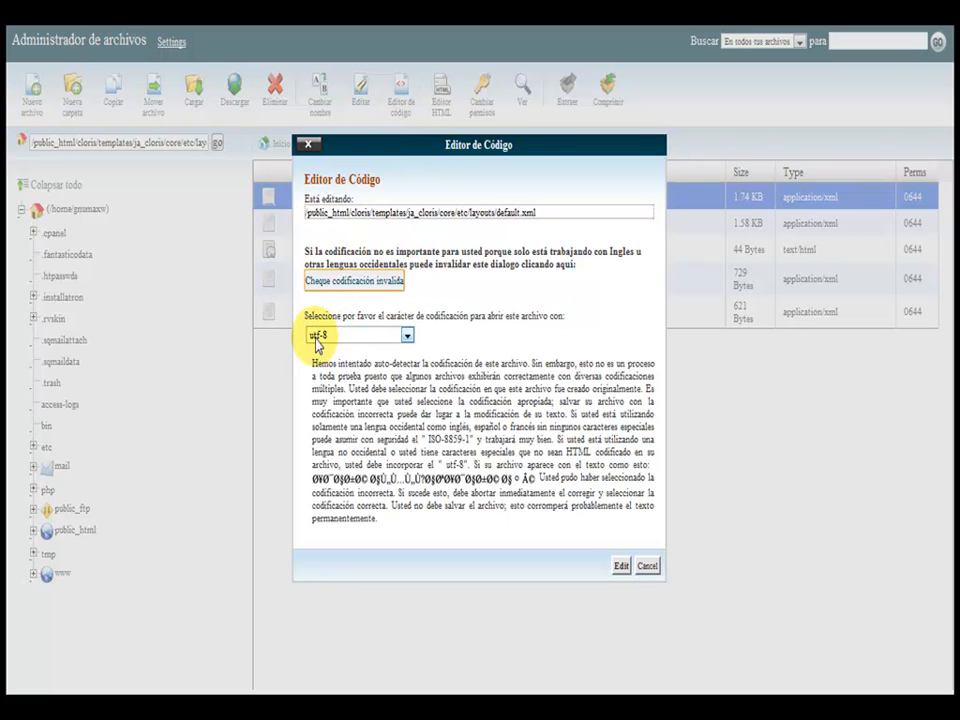
left_click(620, 566)
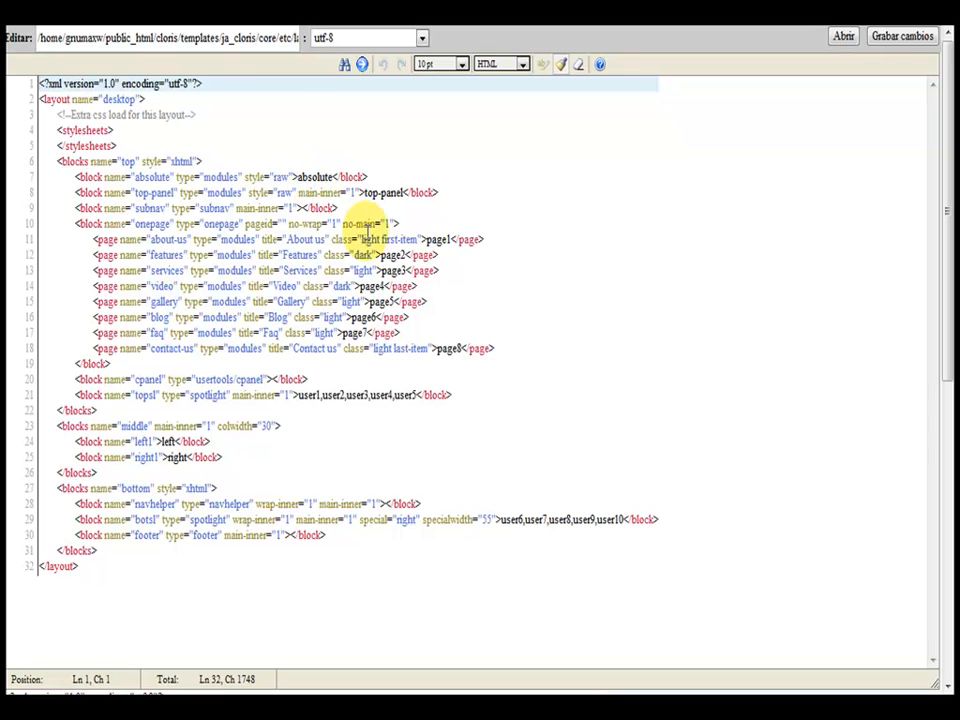
Step: Examine the titles of the about-us to gallery page entries in default.xml and the positions page1 to page4 assigned to them
double_click(295, 239)
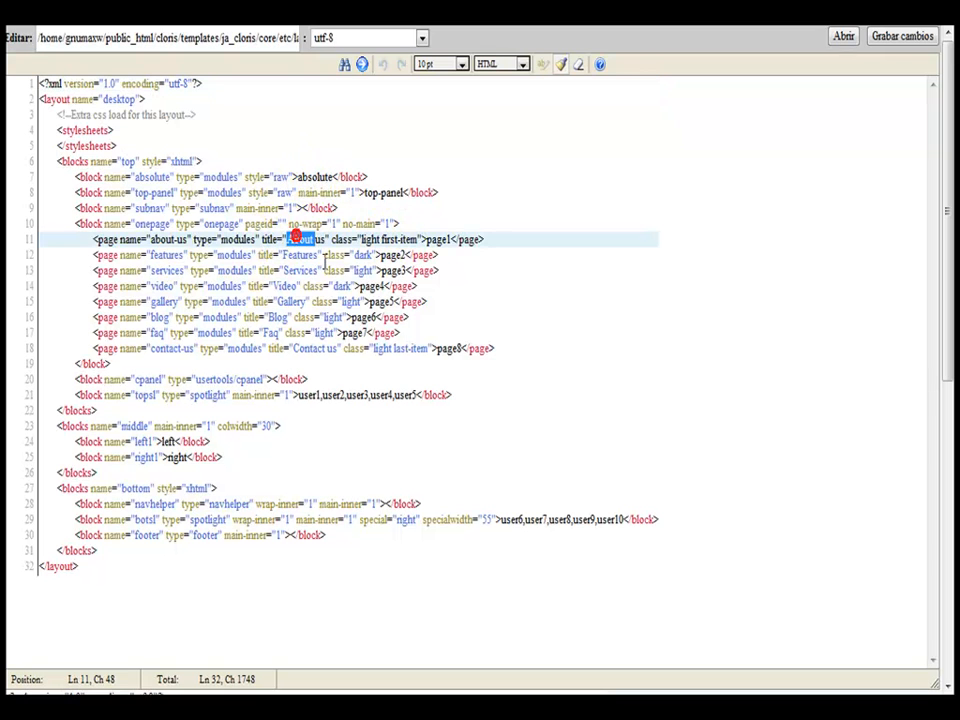
left_click(300, 256)
double_click(298, 270)
double_click(282, 287)
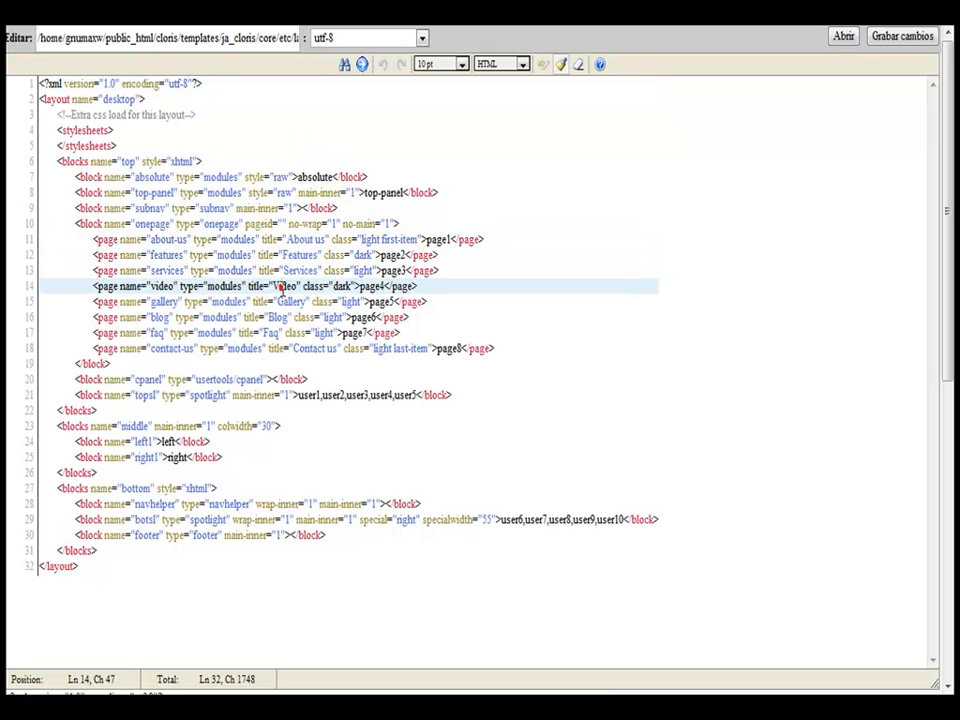
double_click(294, 302)
left_click(370, 287)
double_click(395, 271)
double_click(392, 255)
left_click(437, 239)
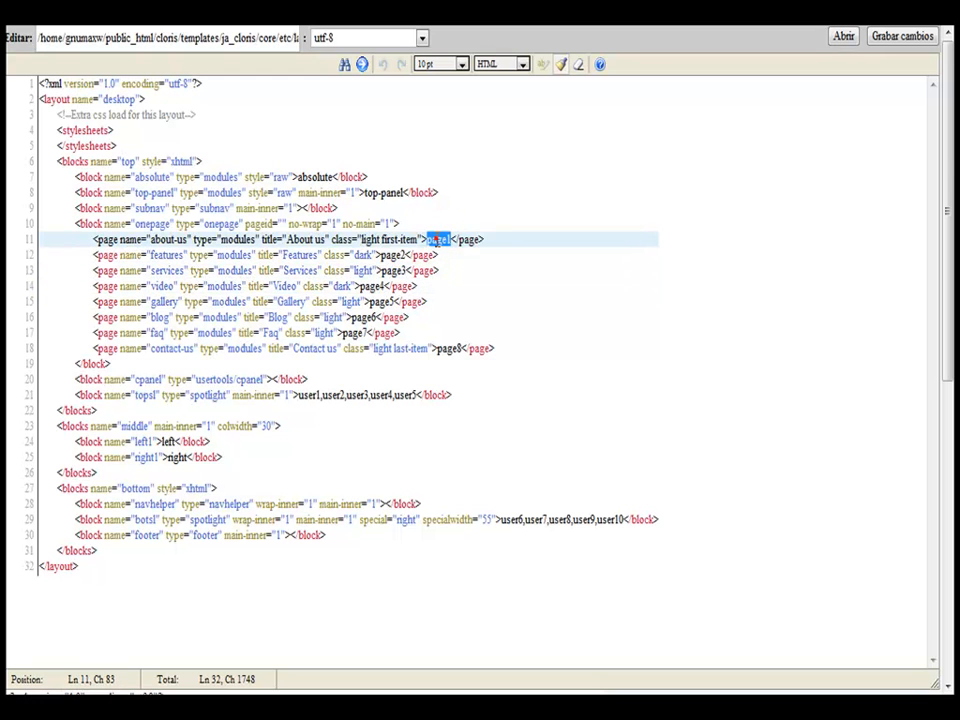
Step: Examine the classes of the gallery, blog and faq entries and the titles of the contact-us and services entries
double_click(351, 301)
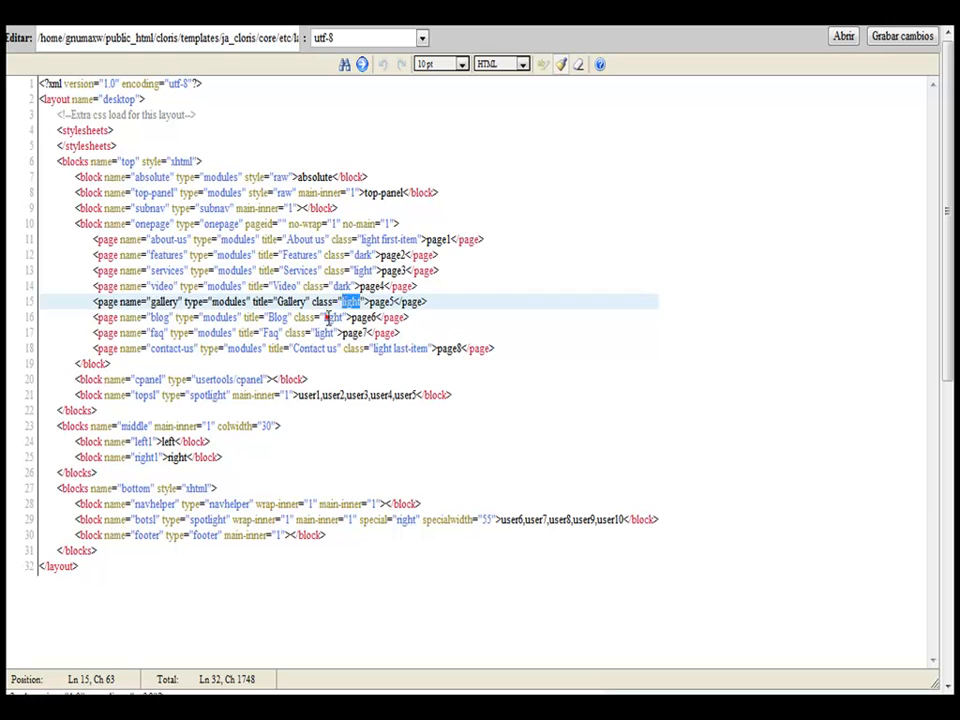
double_click(330, 317)
double_click(322, 333)
left_click(315, 350)
double_click(315, 350)
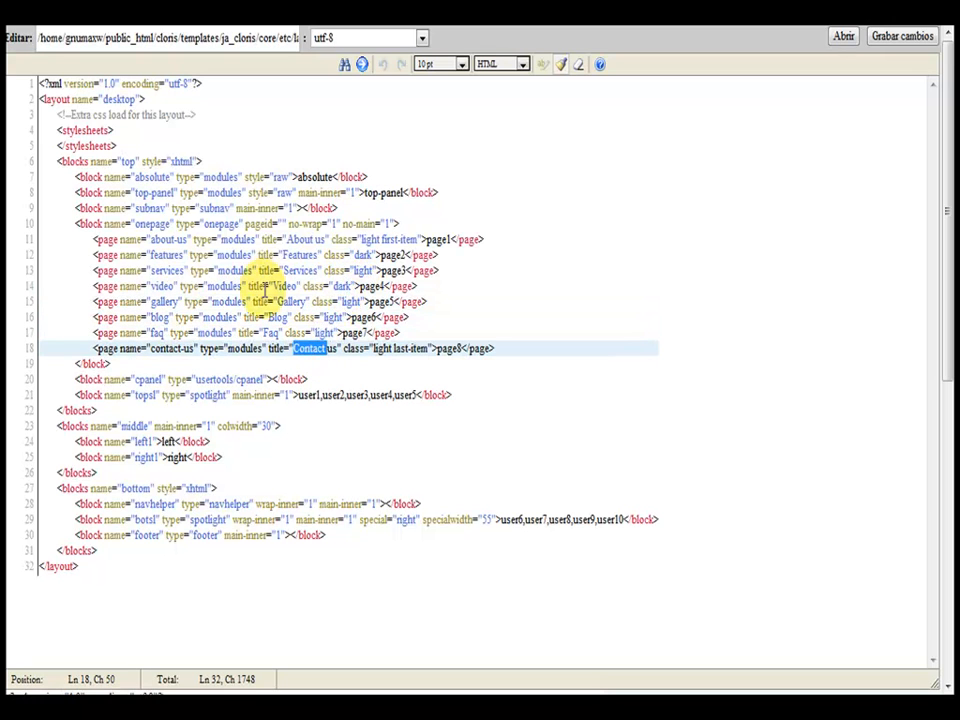
left_click(297, 269)
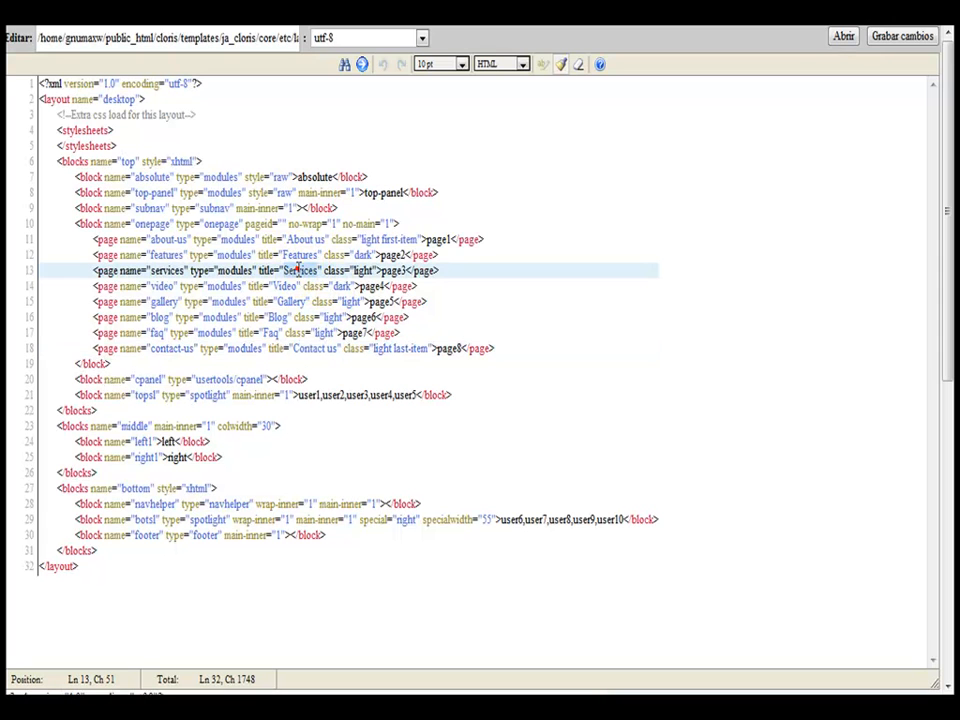
Step: Retitle the services, gallery and features page entries in default.xml as Servicios, Galeria and Carateristicas
type("S")
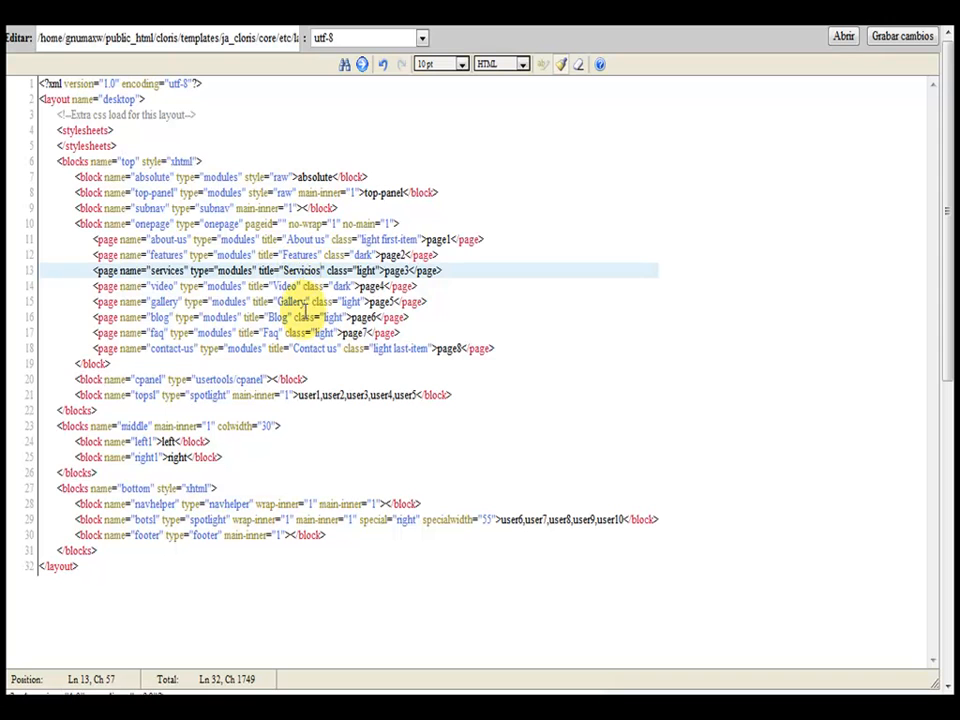
double_click(290, 301)
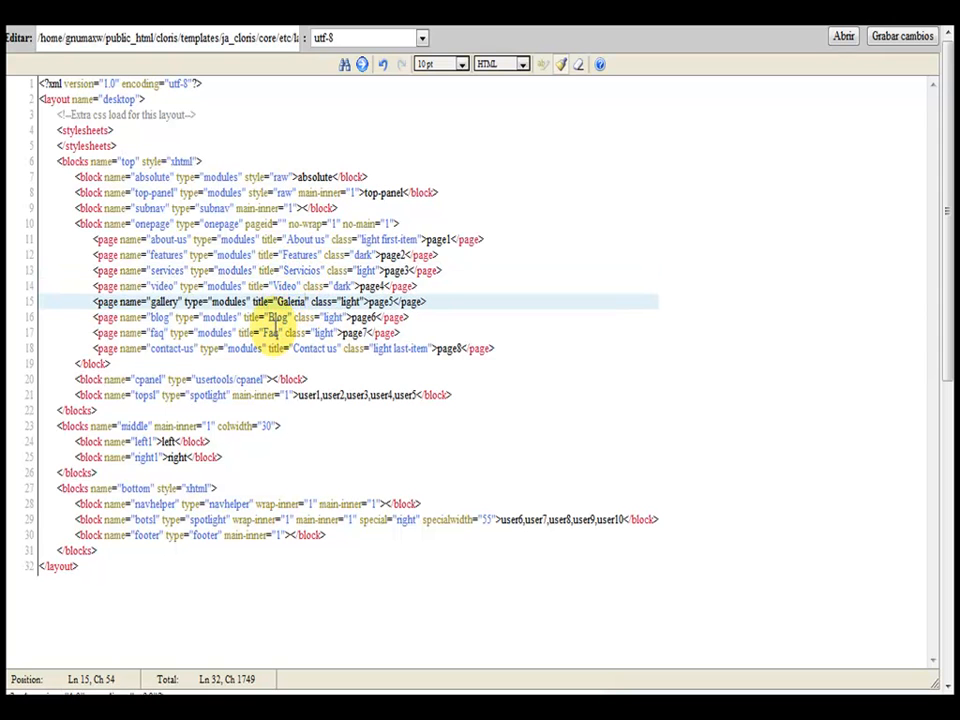
double_click(305, 257)
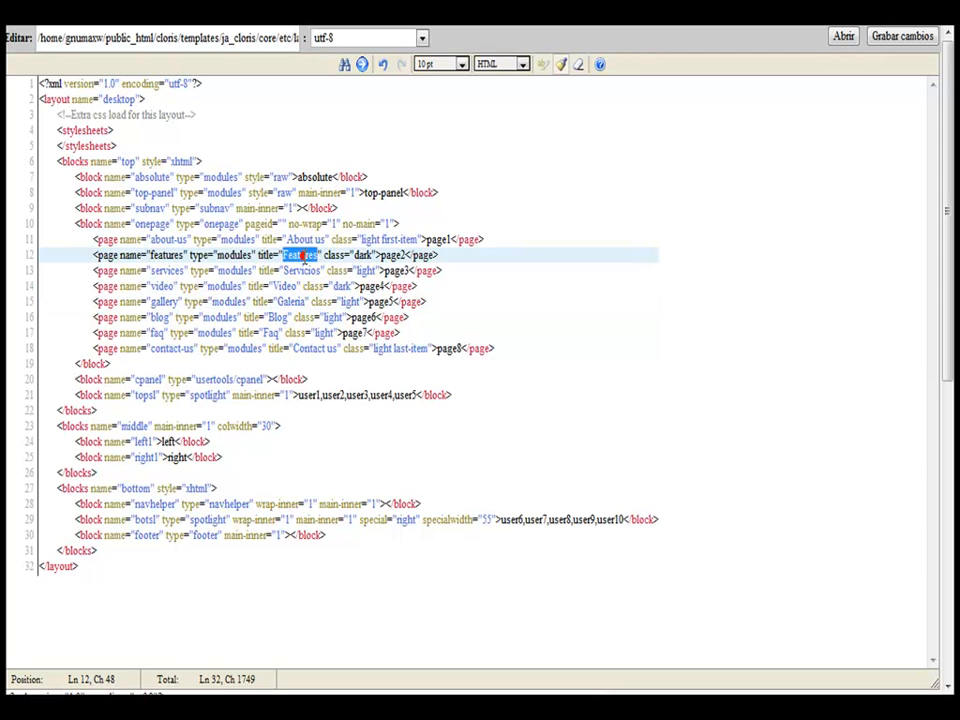
type("Caraterística")
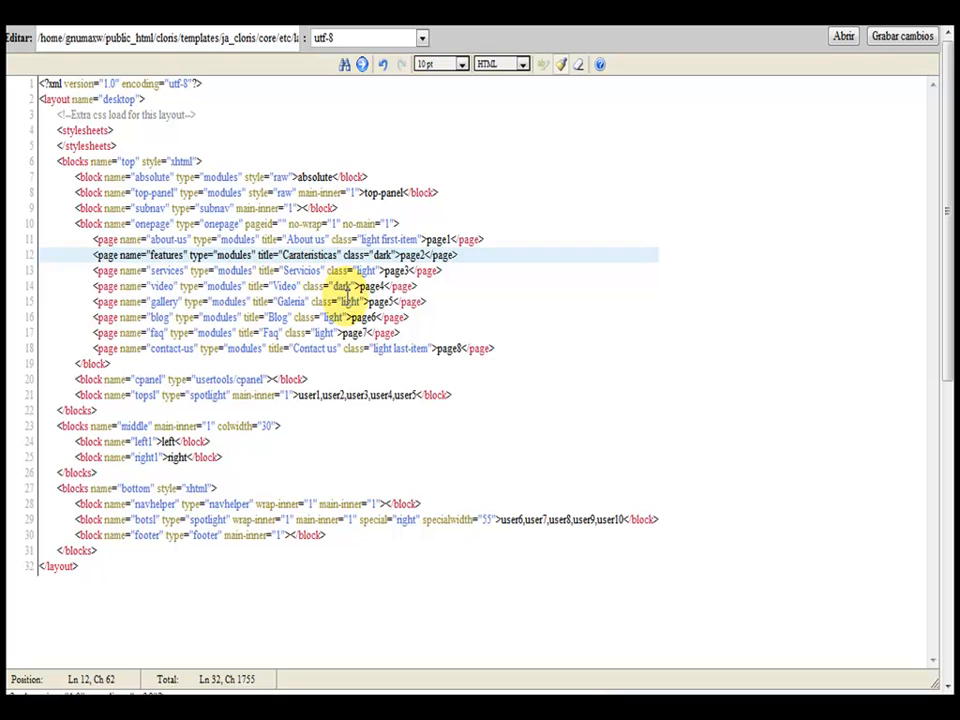
Step: Retitle the about-us page entry as Acerca de and the contact-us entry as Contacto, and save default.xml
left_click(307, 241)
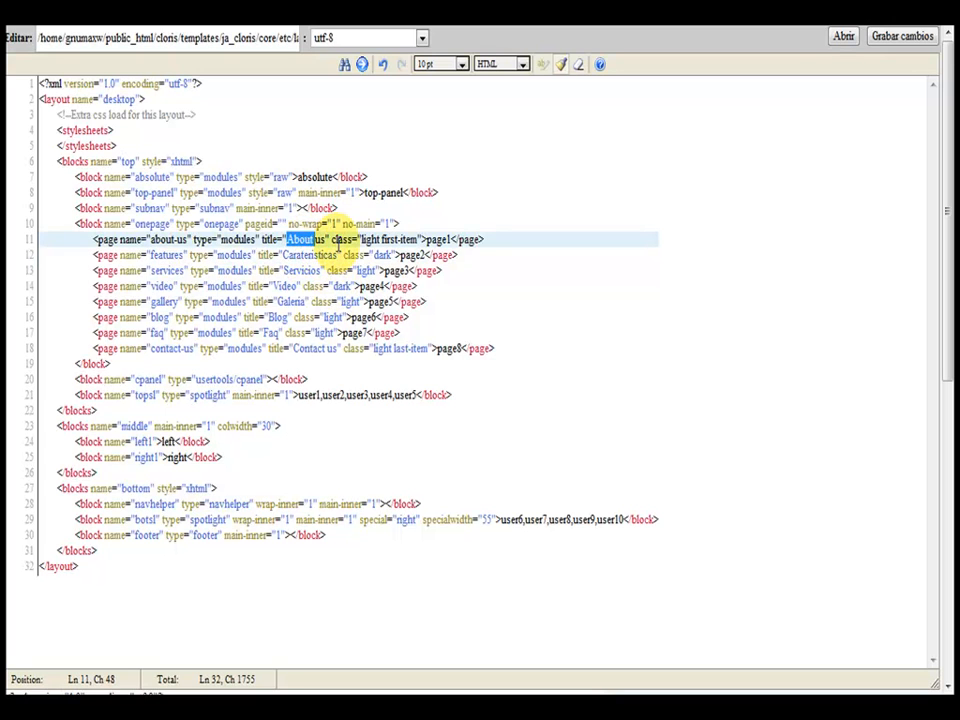
key("Delete")
type("Acerca")
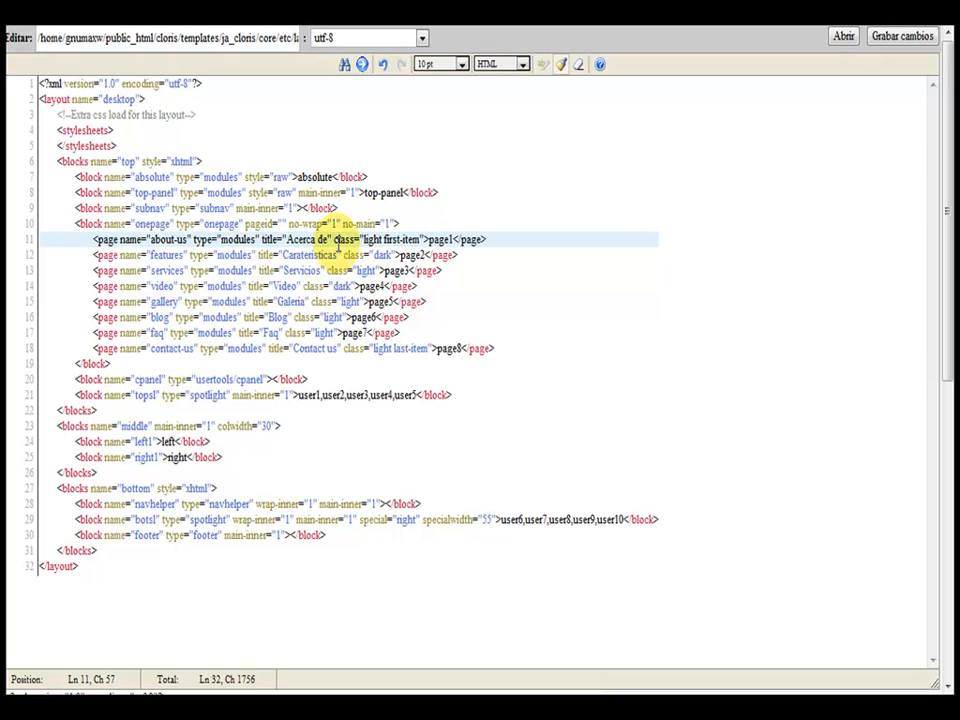
left_click(316, 348)
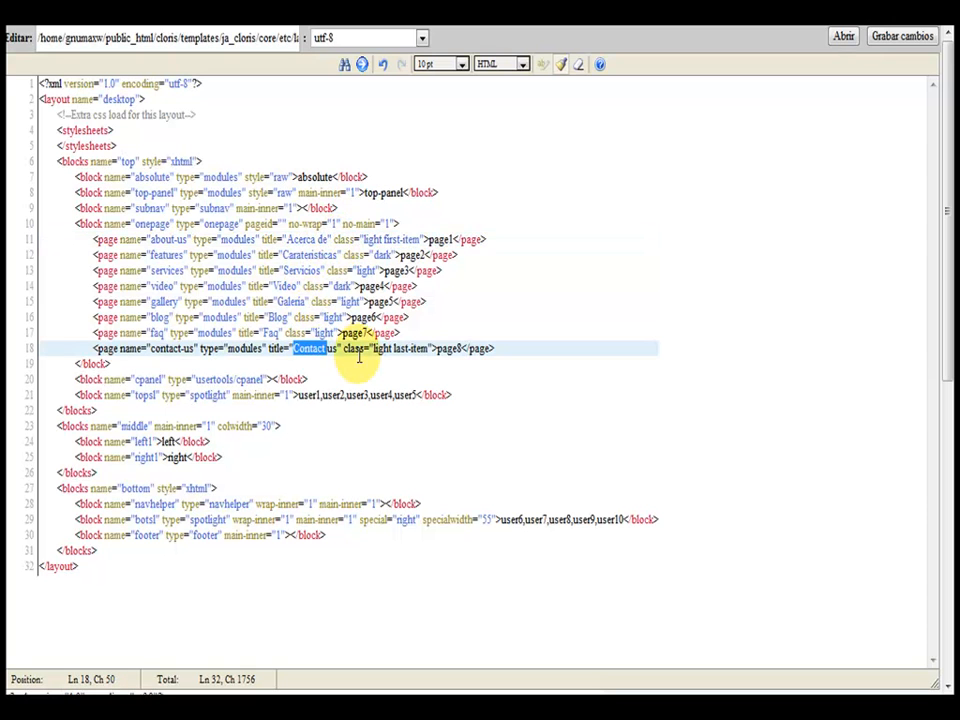
type("Contacto")
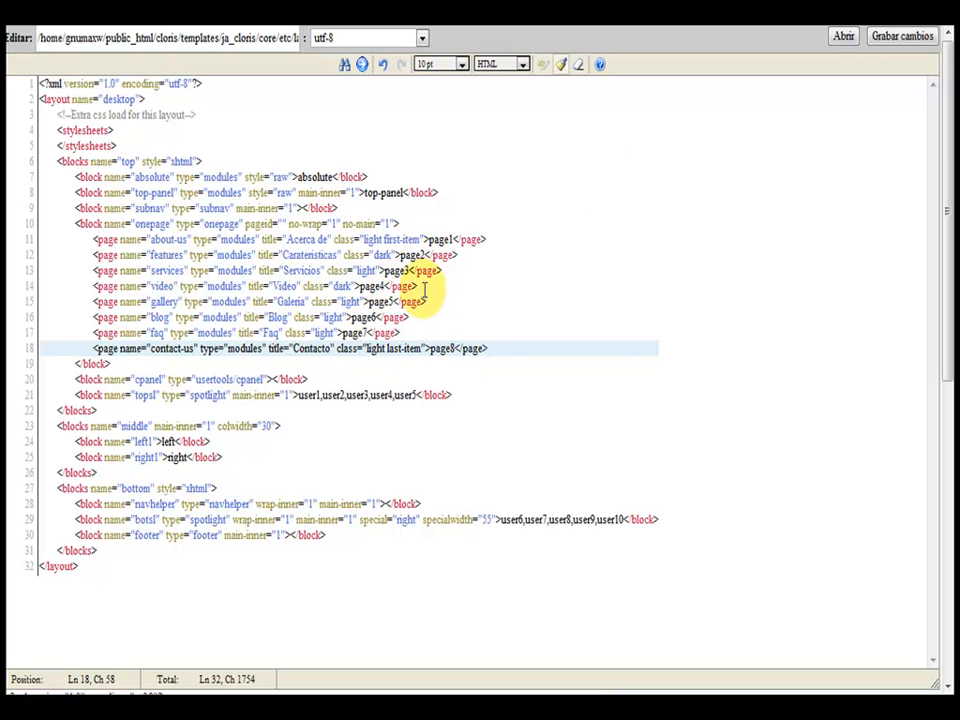
left_click(881, 38)
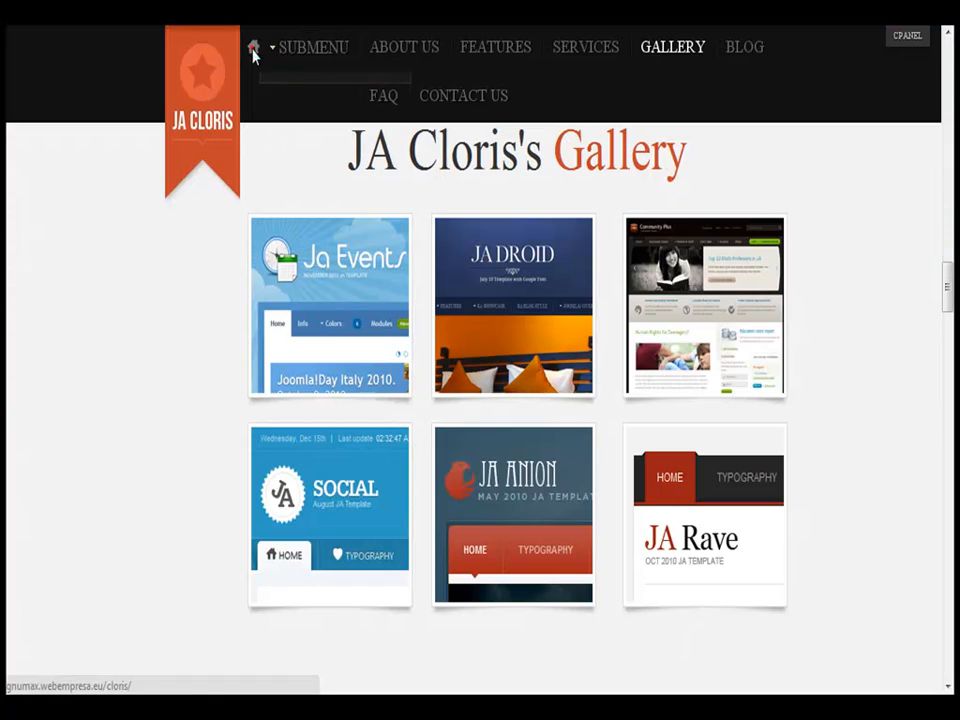
Step: Compress default.xml into a Zip archive in the same layouts folder as a backup
left_click(318, 202)
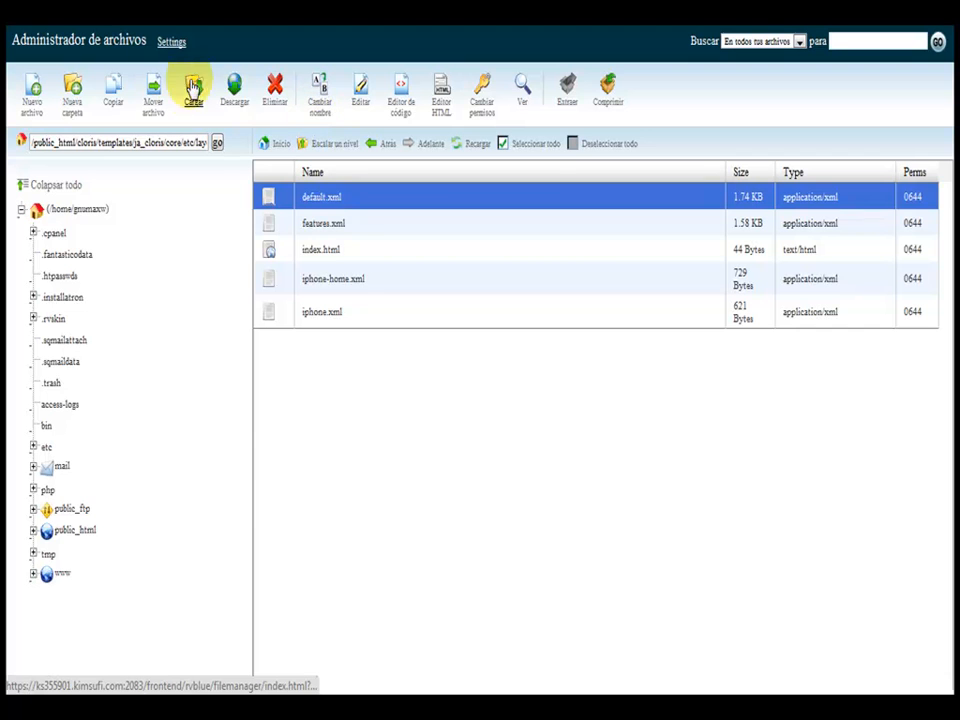
left_click(607, 88)
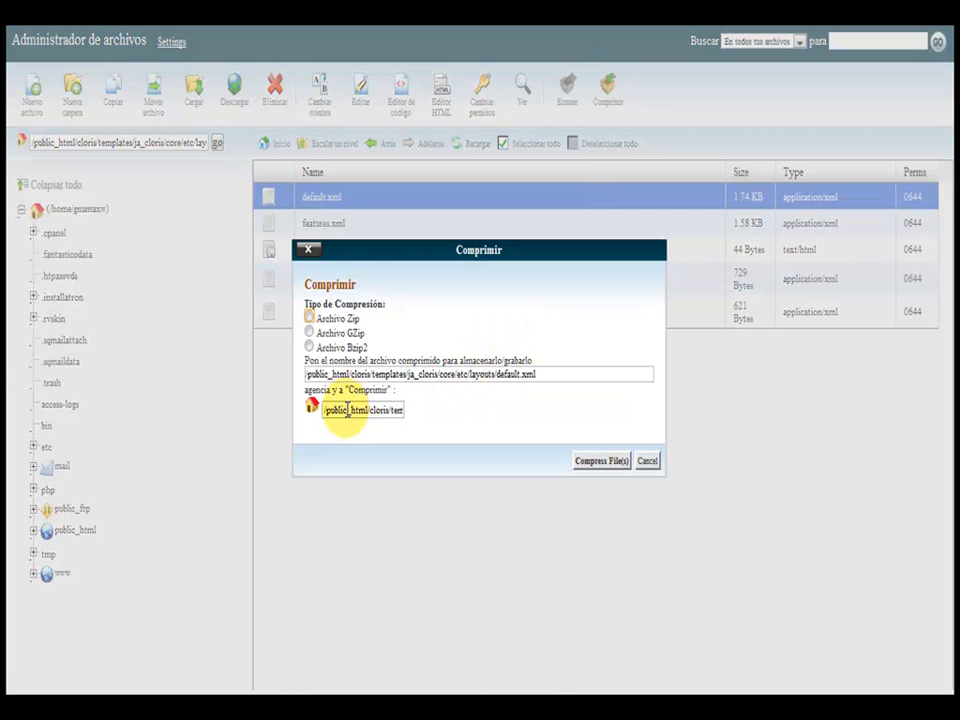
left_click(309, 317)
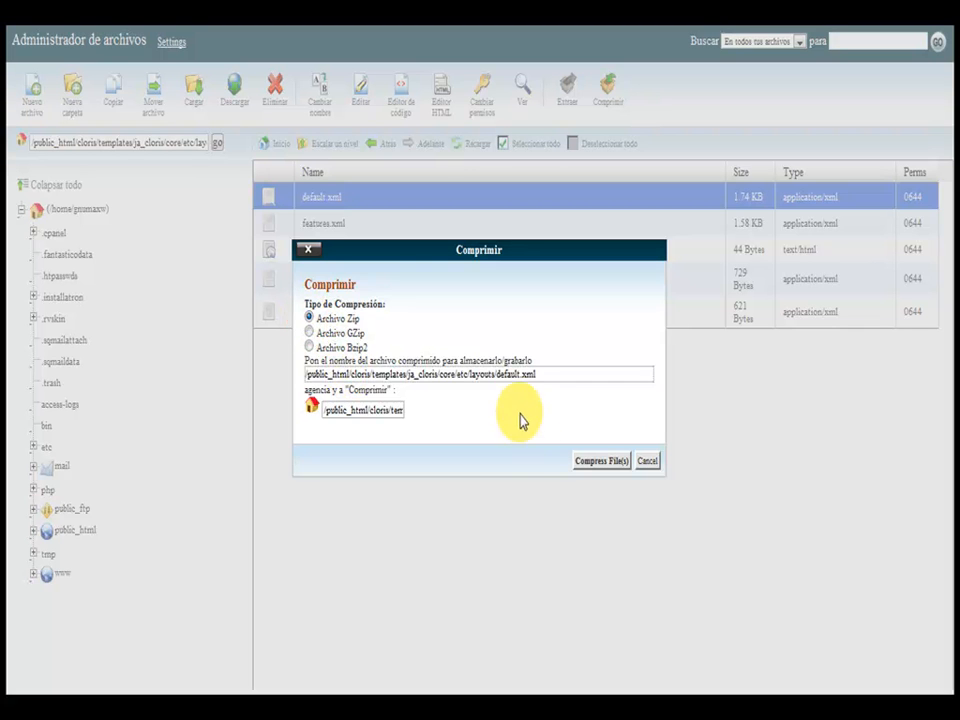
left_click(598, 465)
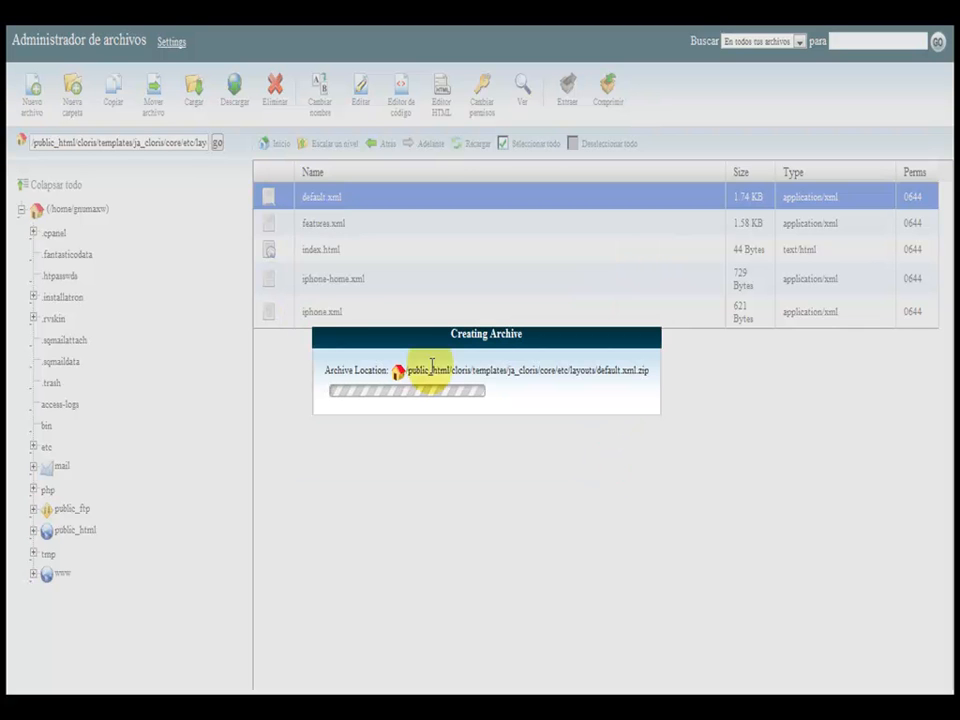
left_click(725, 556)
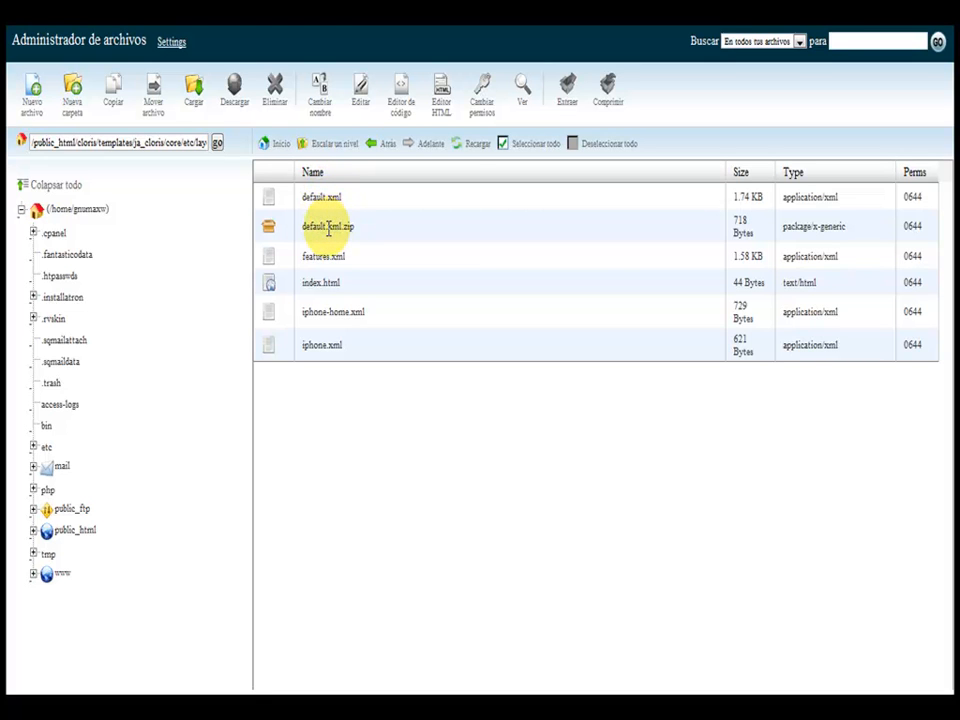
Step: Reopen the uncompressed default.xml in the code editor with utf-8 encoding
left_click(343, 226)
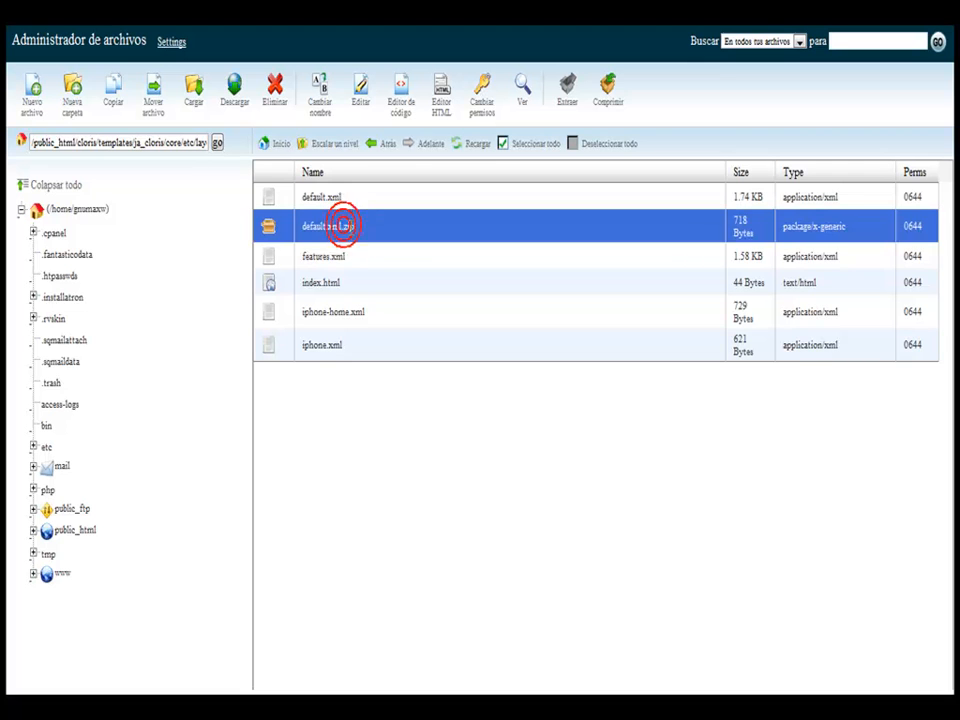
left_click(346, 199)
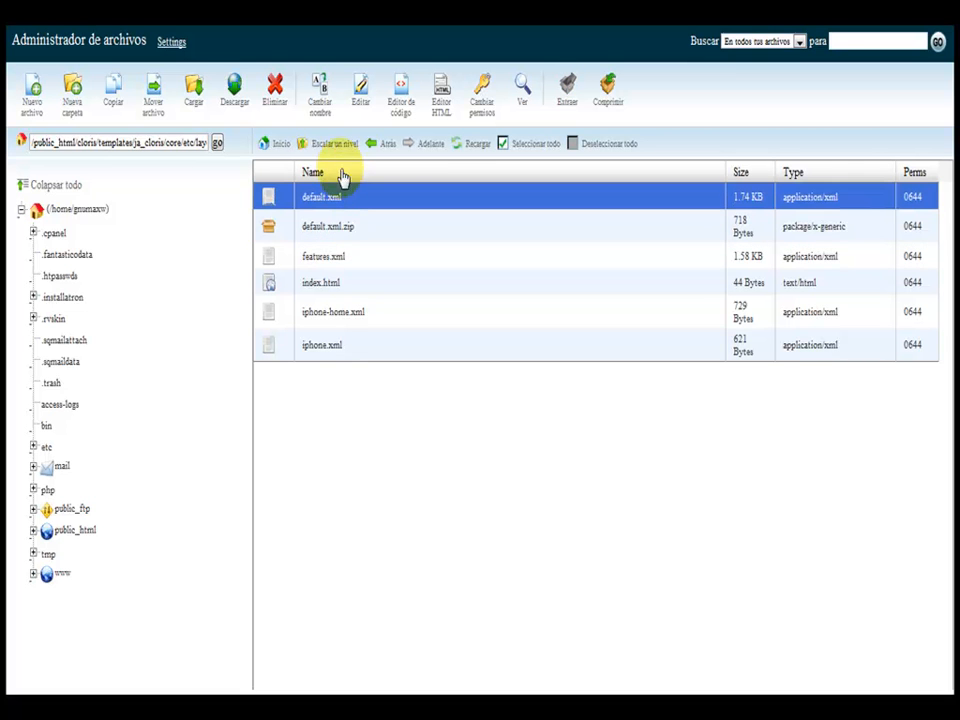
left_click(400, 96)
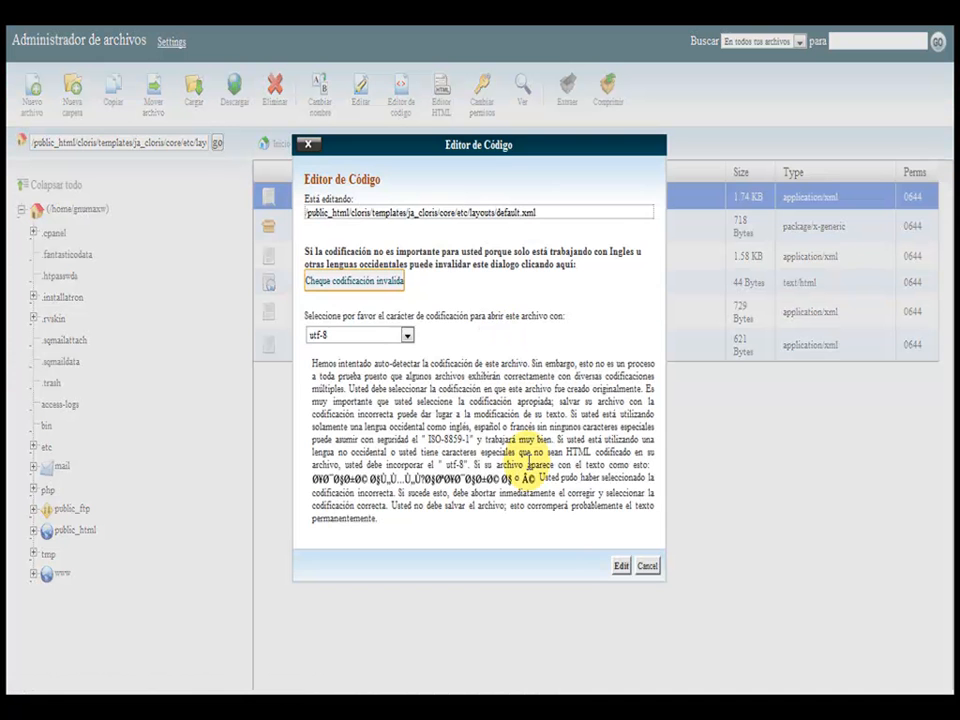
left_click(620, 566)
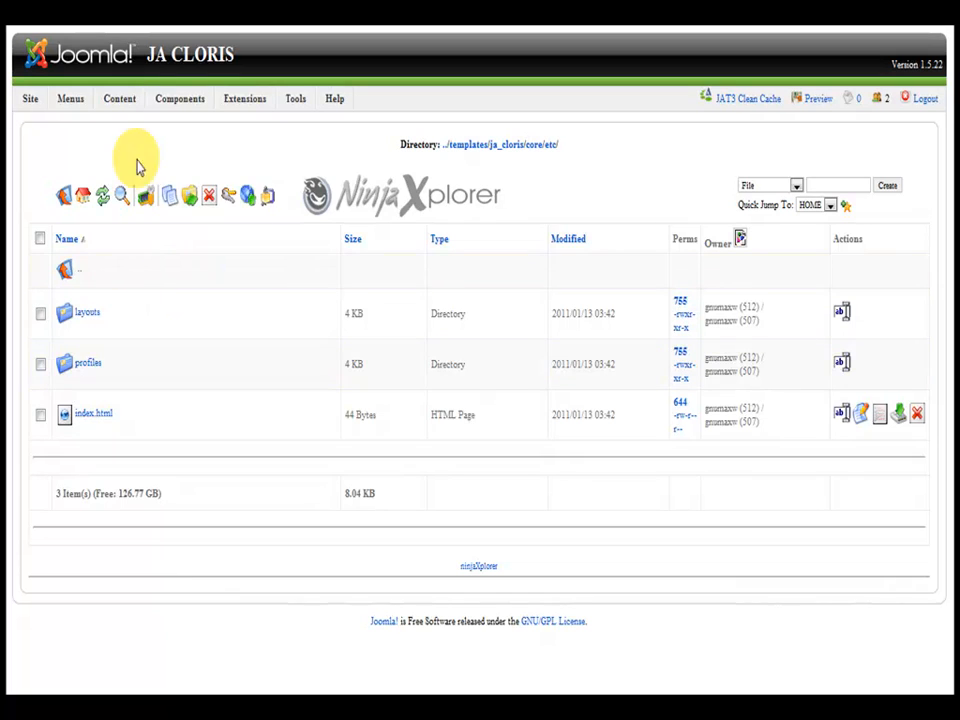
Step: Open Joomla's Module Manager and examine the page positions assigned to the Services, Galeria and Blog modules
mouse_move(180, 98)
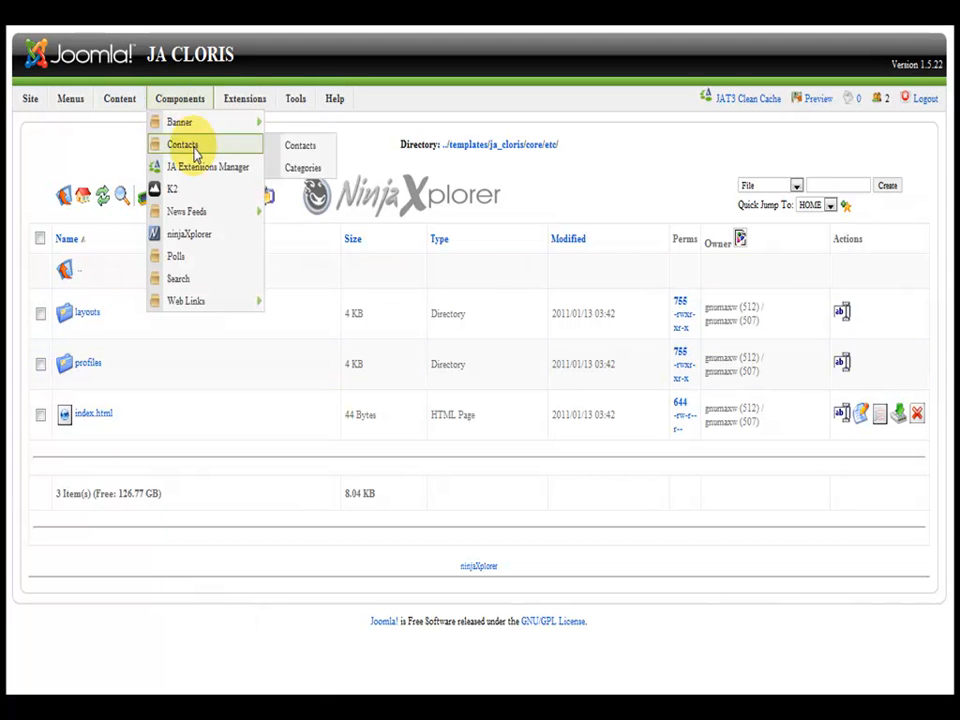
mouse_move(245, 98)
left_click(242, 145)
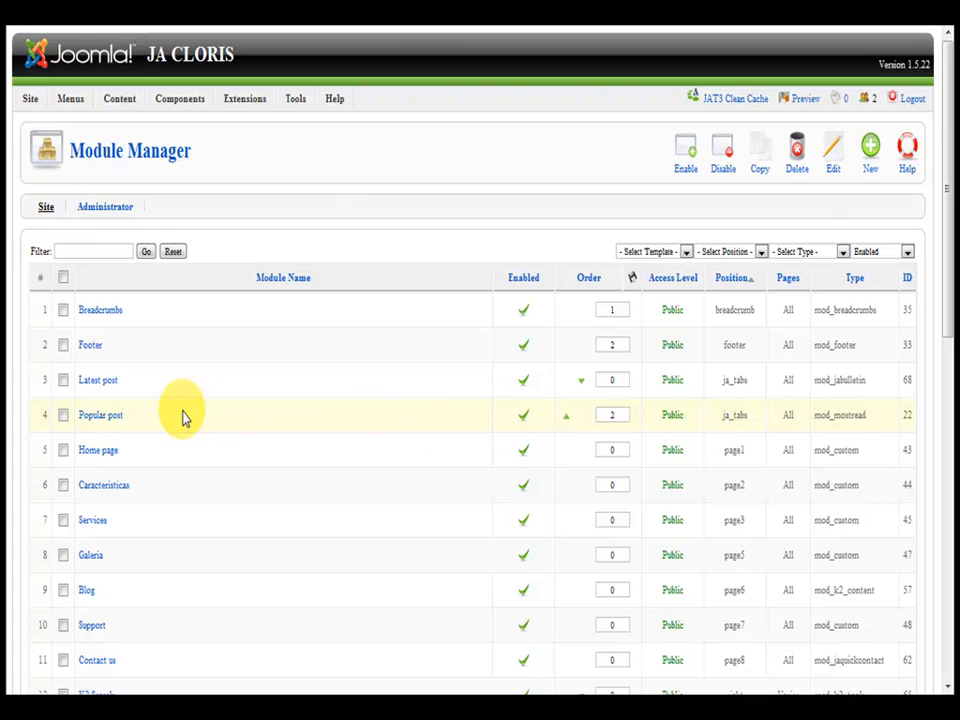
scroll(765, 385, "down", 3)
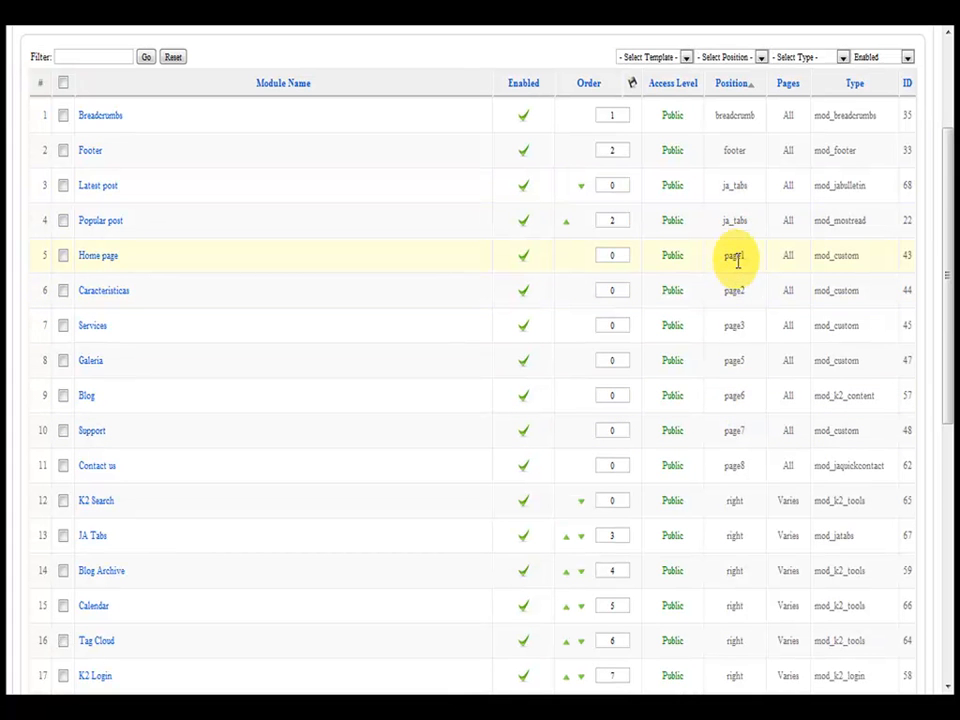
double_click(734, 325)
double_click(734, 360)
left_click(734, 395)
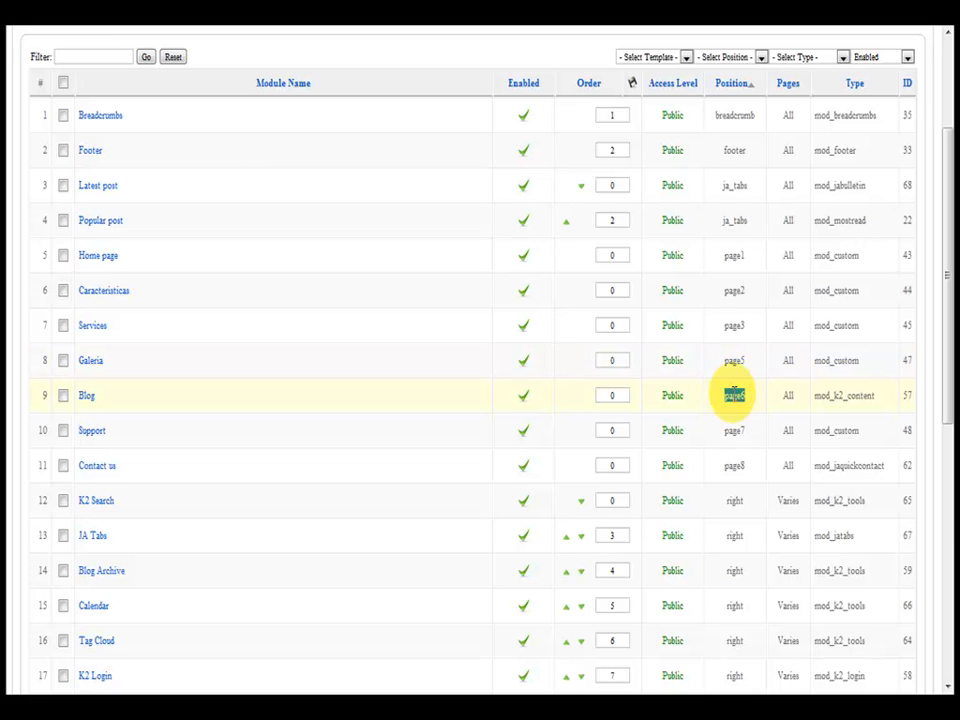
scroll(420, 260, "up", 3)
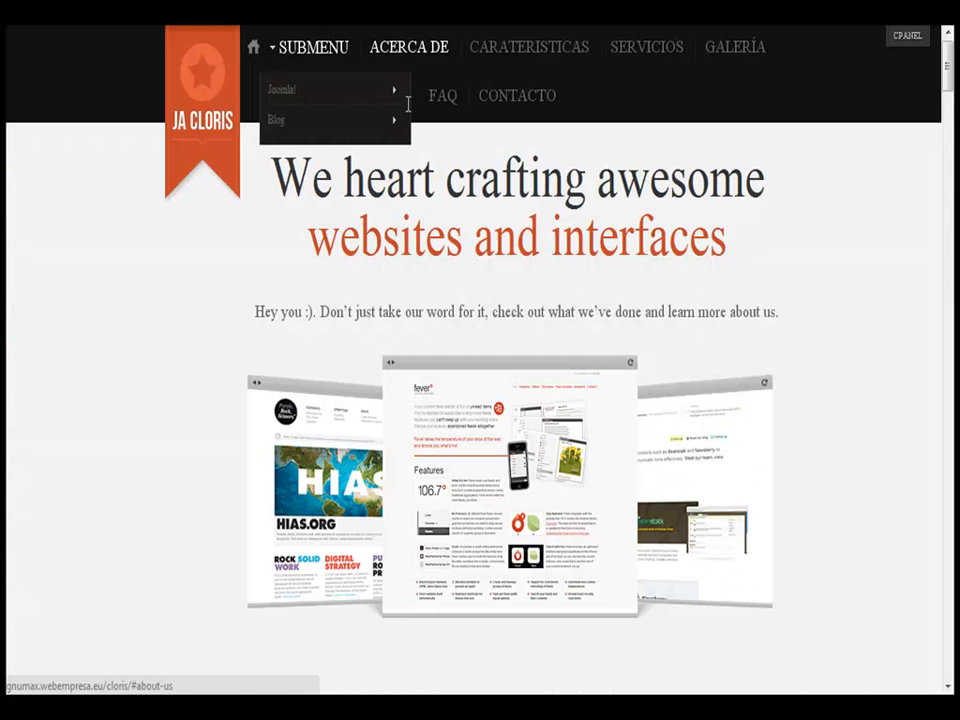